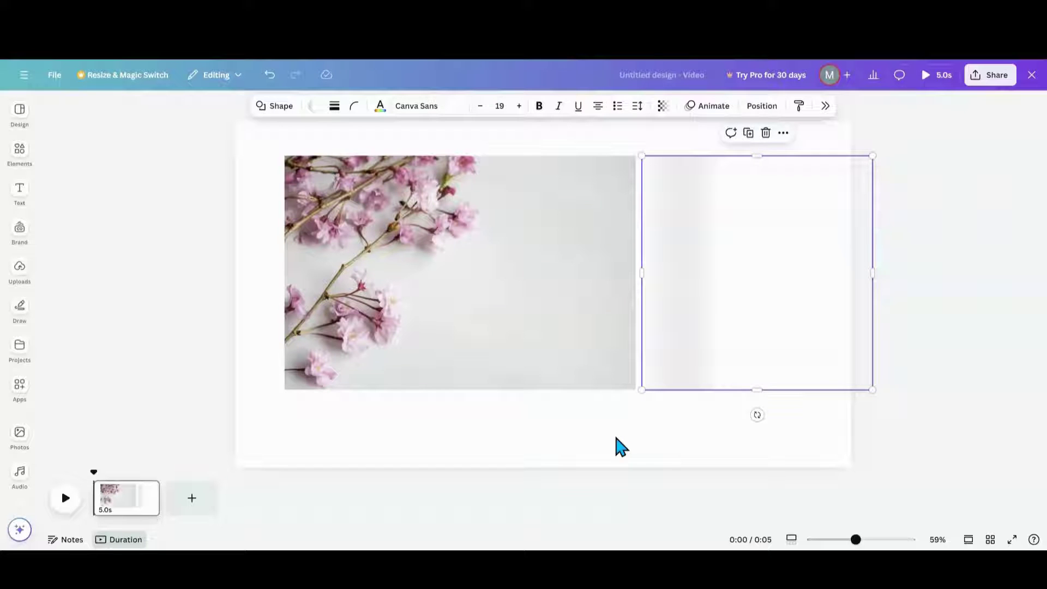
Lay the transparent-to-white gradient shape over the right part of the blossom photo, check its gradient colors, and nudge it sideways
left_click_drag(764, 327, 544, 311)
left_click(315, 108)
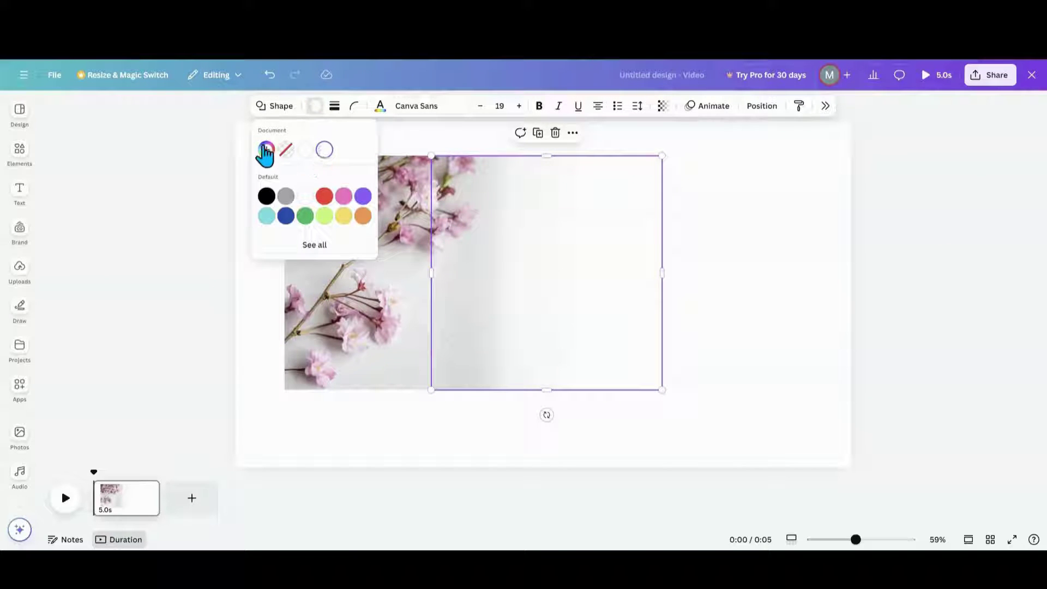
left_click(266, 150)
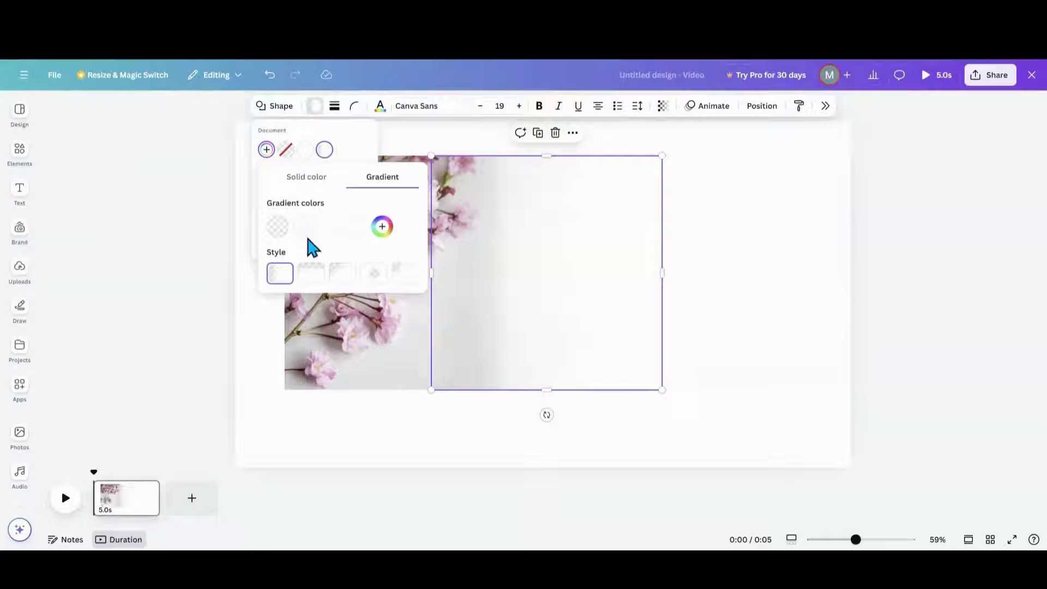
left_click(519, 269)
left_click_drag(514, 260, 540, 259)
left_click(440, 438)
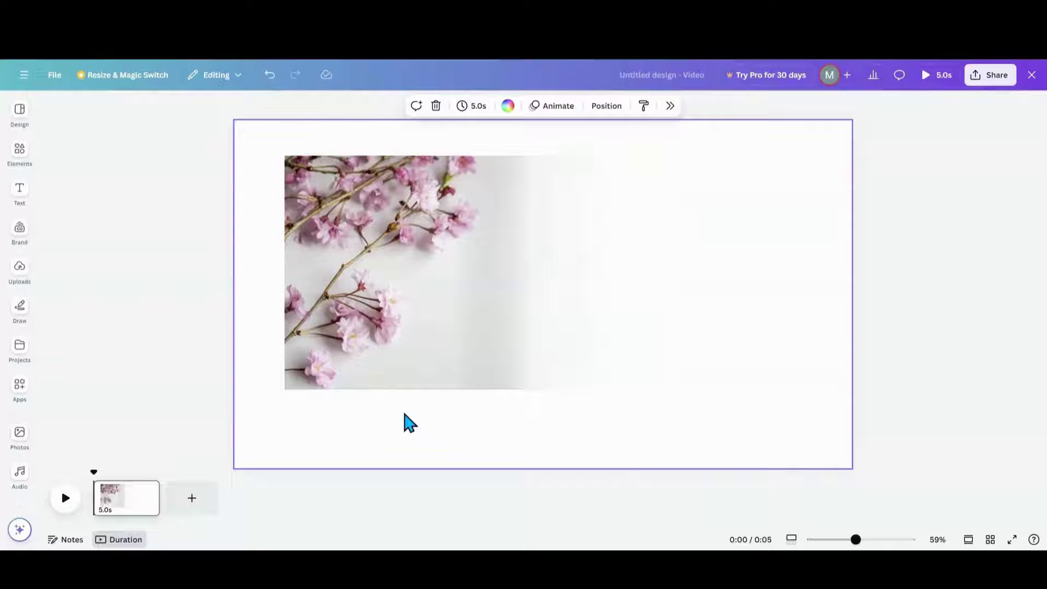
Move the gradient shape off the blossom photo, delete it, and center the photo on the page
left_click_drag(575, 297, 805, 297)
left_click_drag(791, 206, 784, 212)
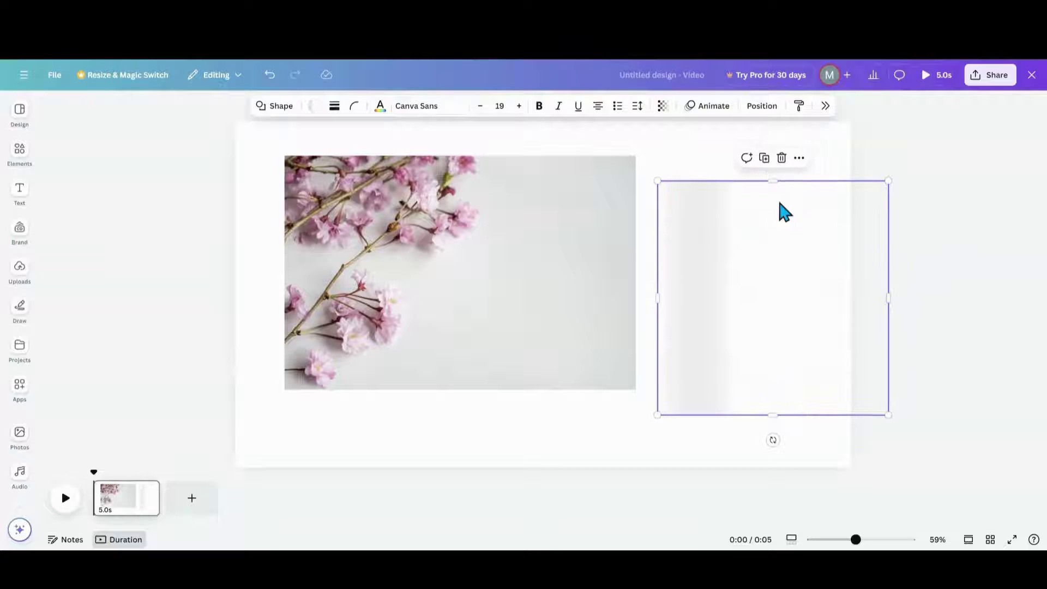
left_click(782, 157)
left_click_drag(547, 286, 630, 297)
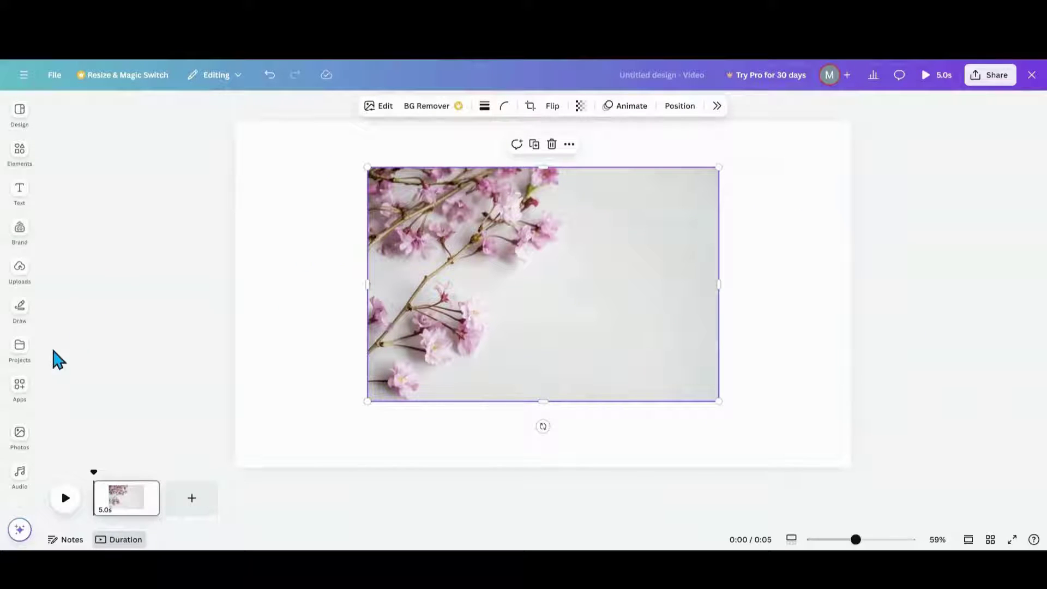
Open the Easy Reflections app and create a reflection of the cherry blossom photo
left_click(23, 401)
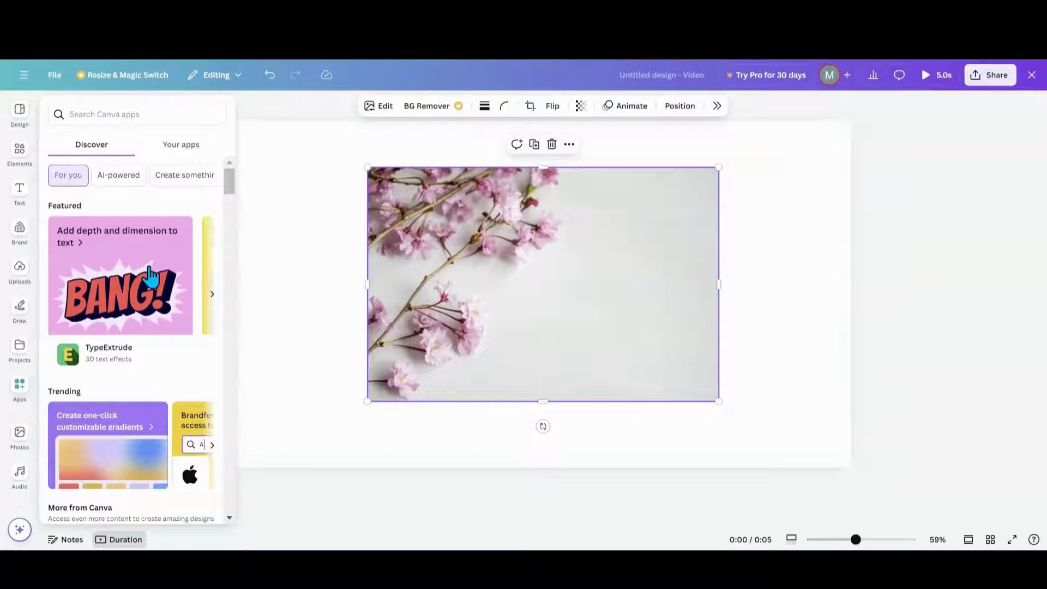
left_click(190, 146)
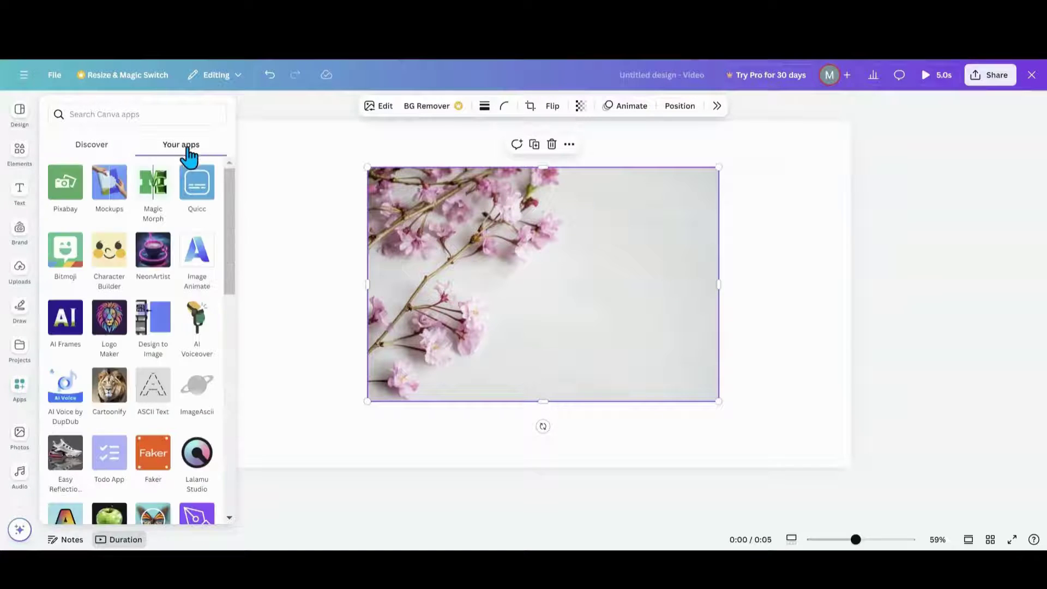
left_click(65, 458)
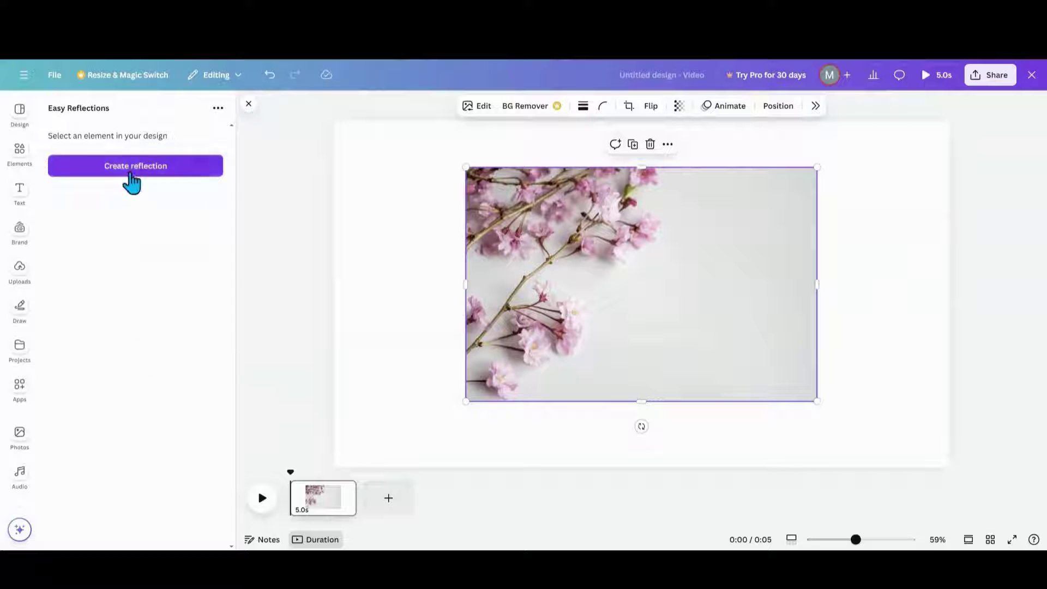
left_click(131, 172)
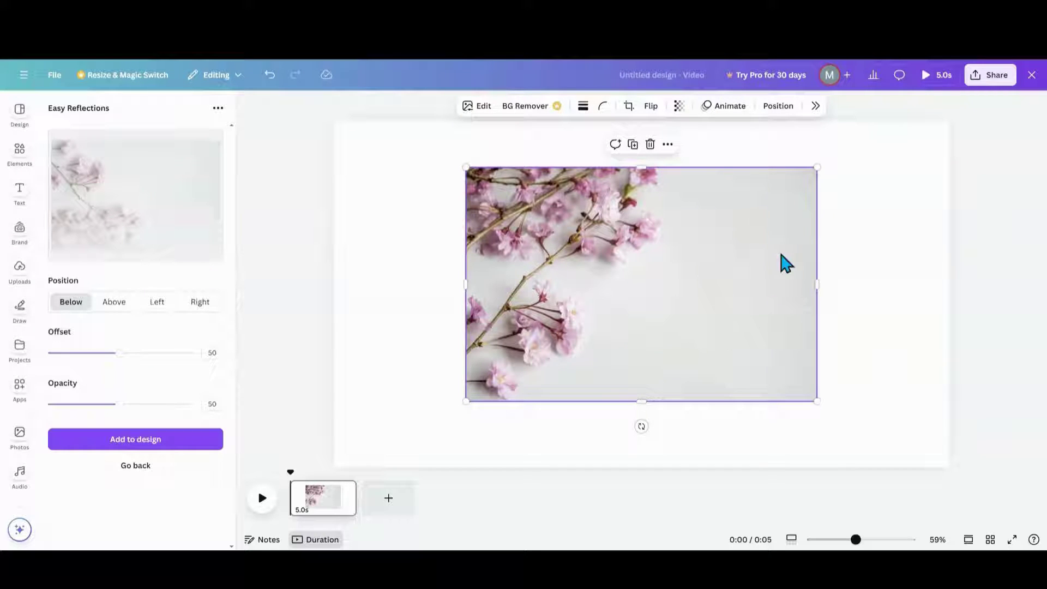
Set the blossom reflection's position to Left, opacity to 100 and offset to 76, and add it to the design
left_click(120, 307)
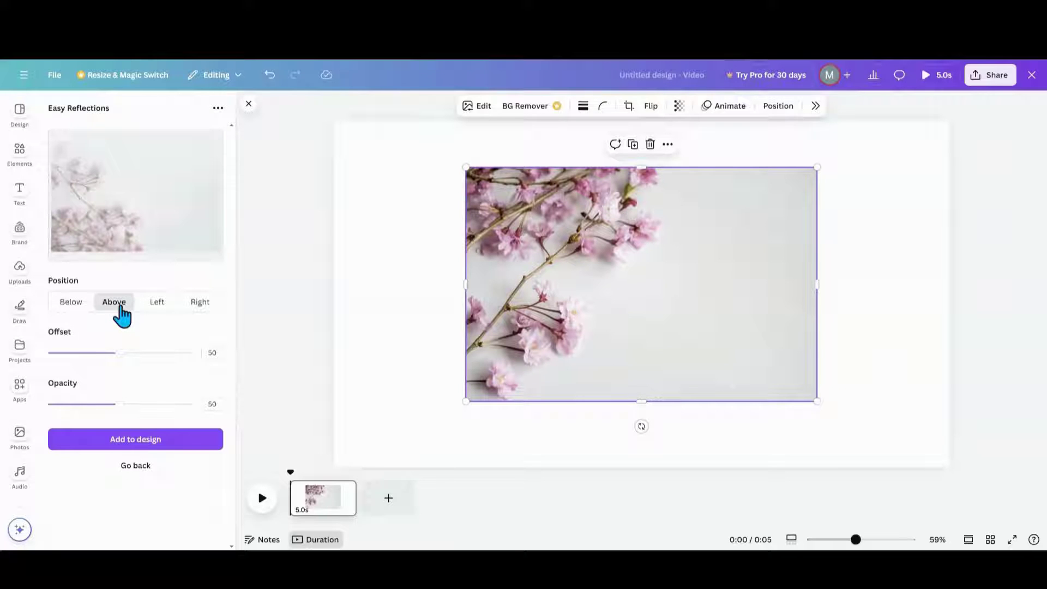
left_click(143, 309)
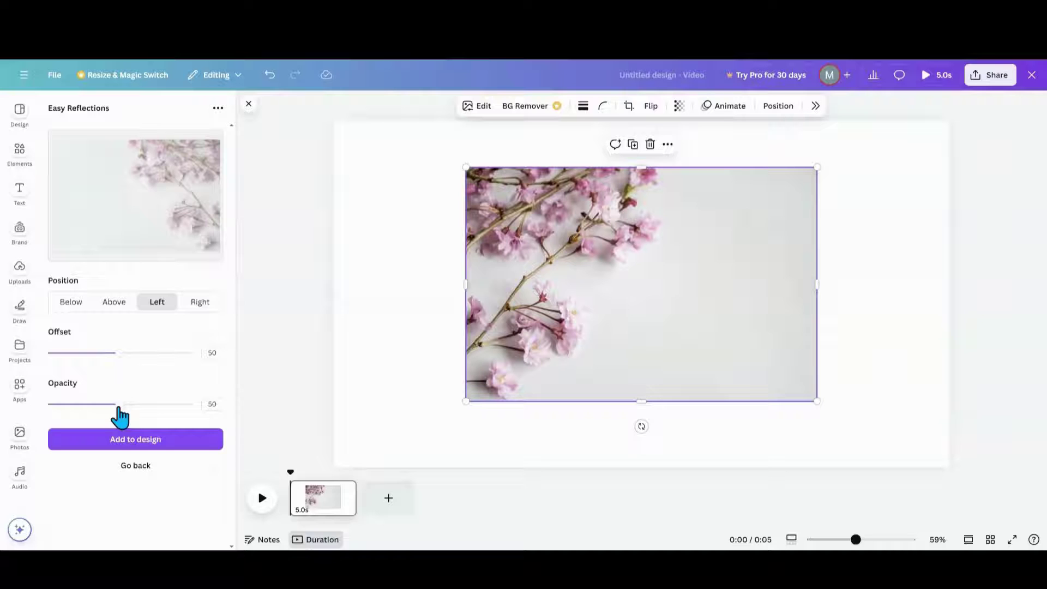
left_click_drag(119, 409, 210, 419)
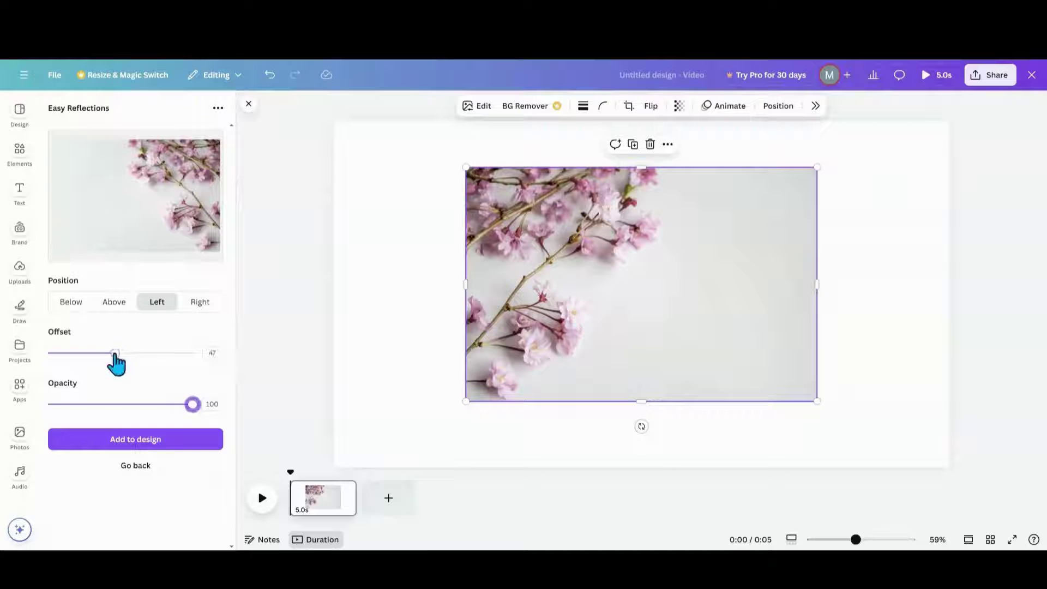
left_click_drag(115, 355, 194, 367)
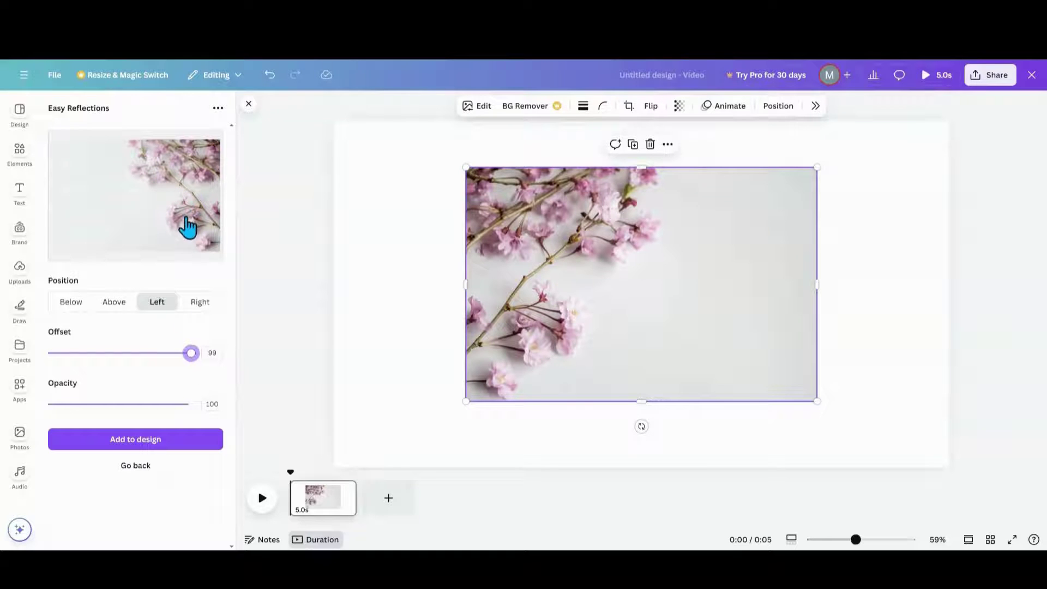
left_click_drag(192, 365, 162, 365)
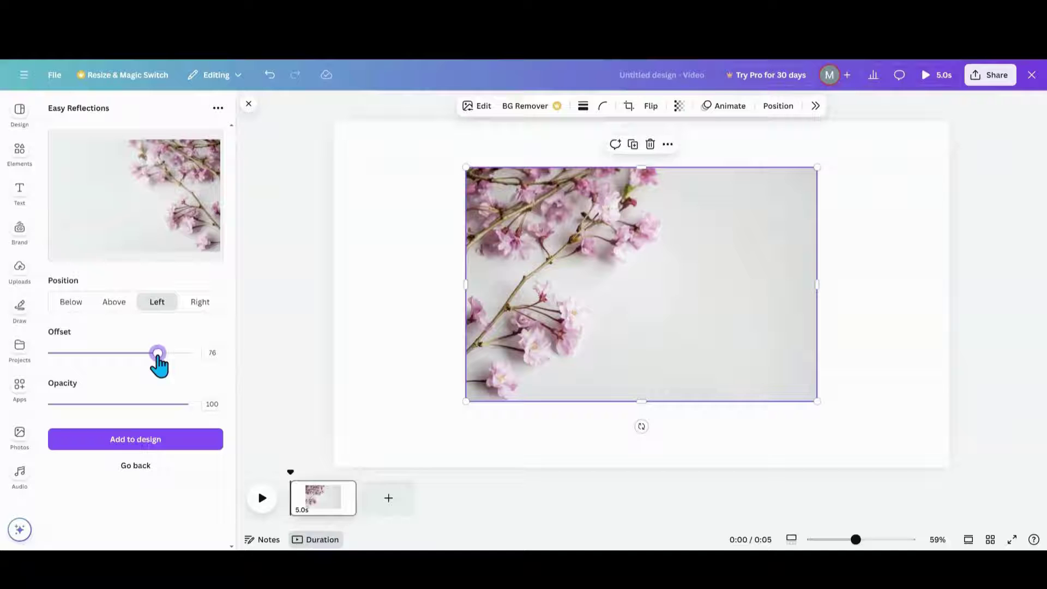
left_click(132, 446)
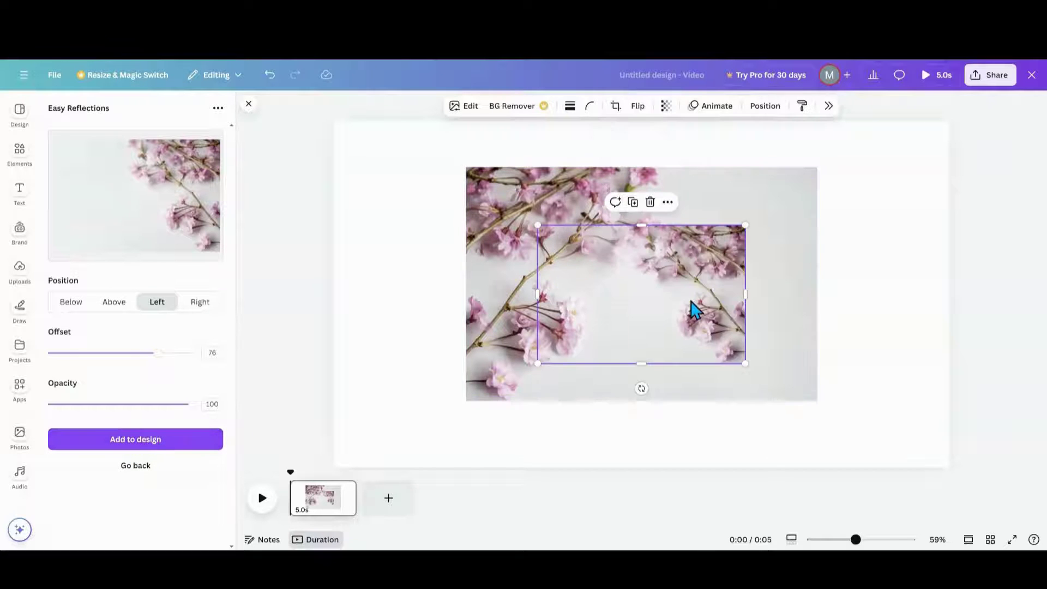
Separate the faded blossom copy from the original photo on opposite sides of the page, and rotate the copy upside down
left_click_drag(679, 310, 434, 283)
left_click(554, 283)
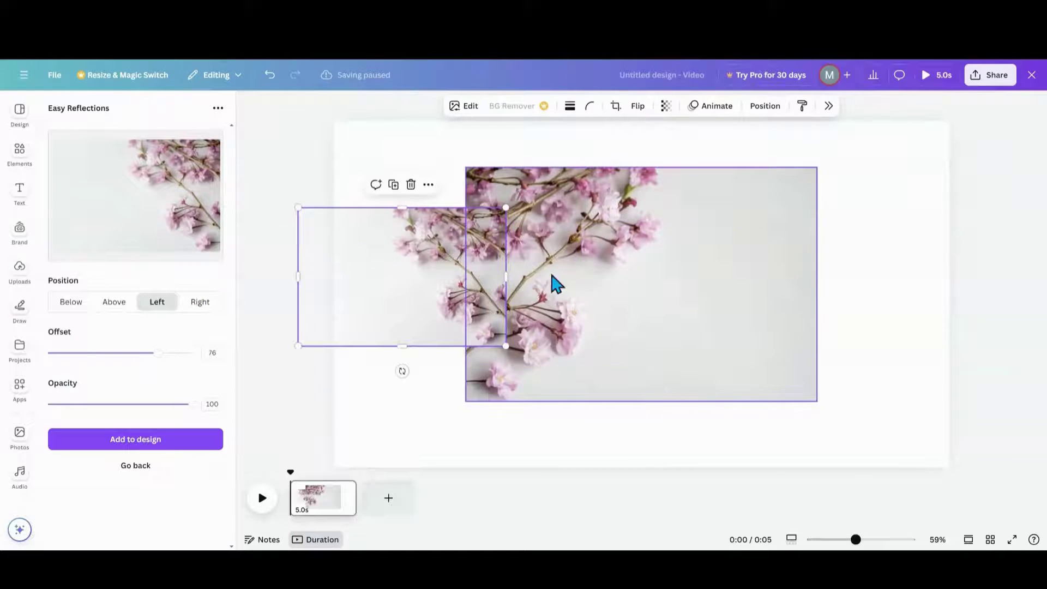
left_click_drag(586, 272, 791, 267)
left_click(453, 280)
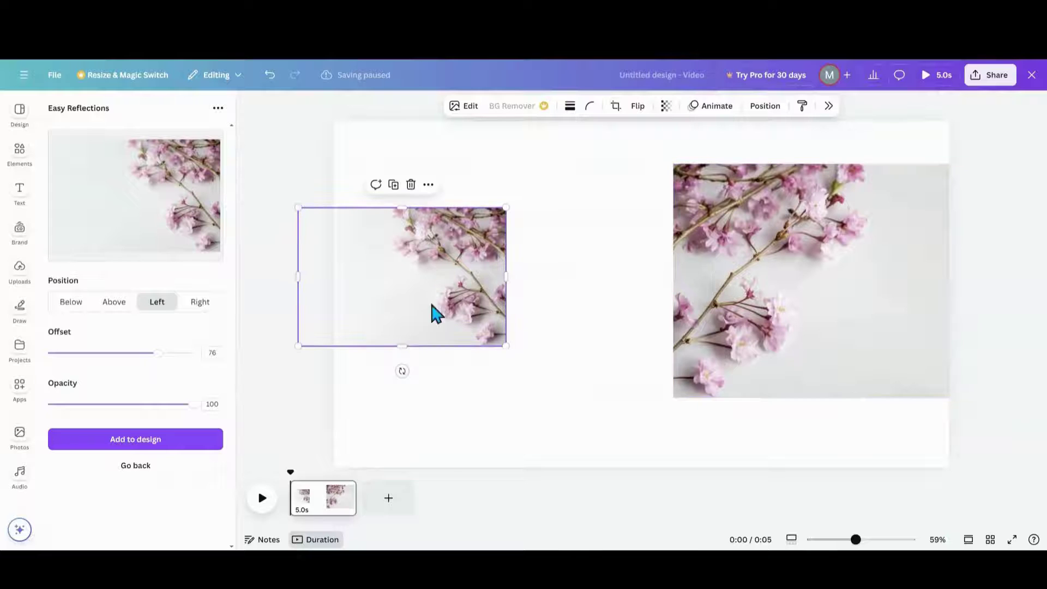
left_click_drag(405, 374, 401, 168)
left_click_drag(397, 261, 435, 269)
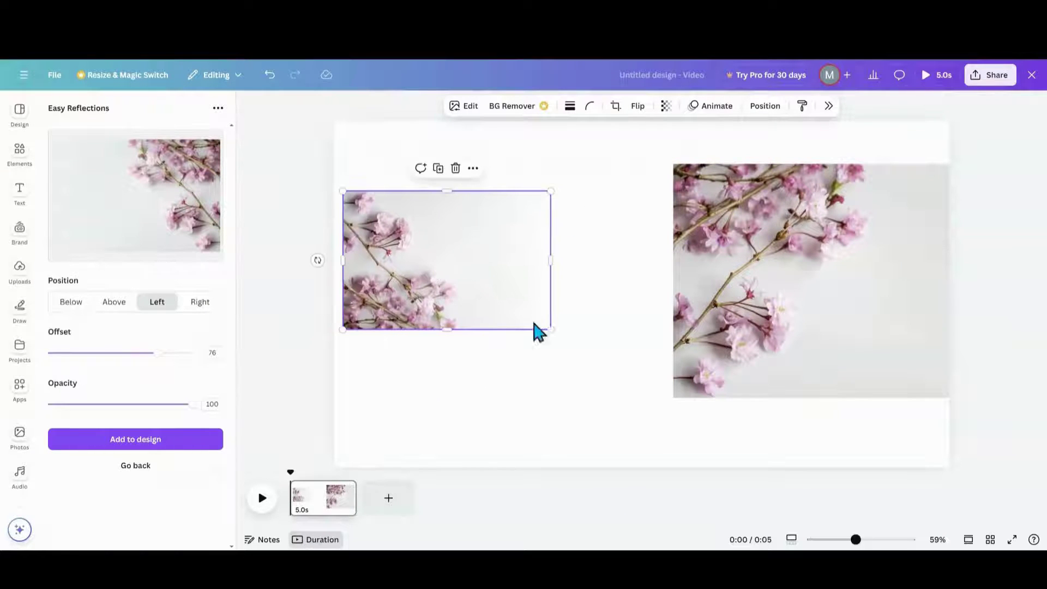
Enlarge the faded blossom copy in the page's upper-left corner and place the original photo directly beneath it
left_click_drag(551, 329, 582, 359)
left_click_drag(498, 307, 493, 251)
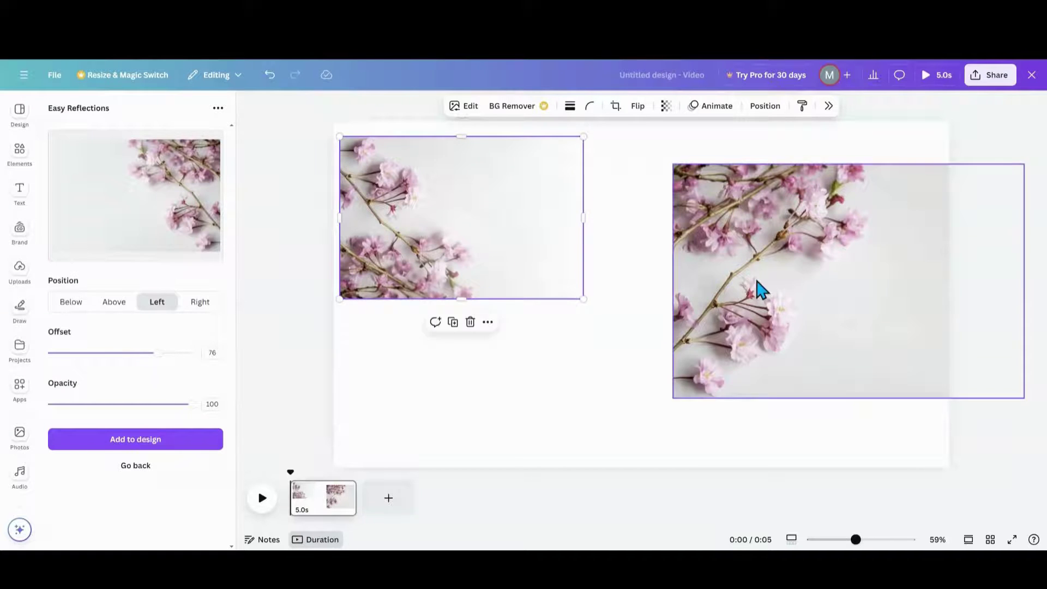
left_click_drag(749, 282, 433, 412)
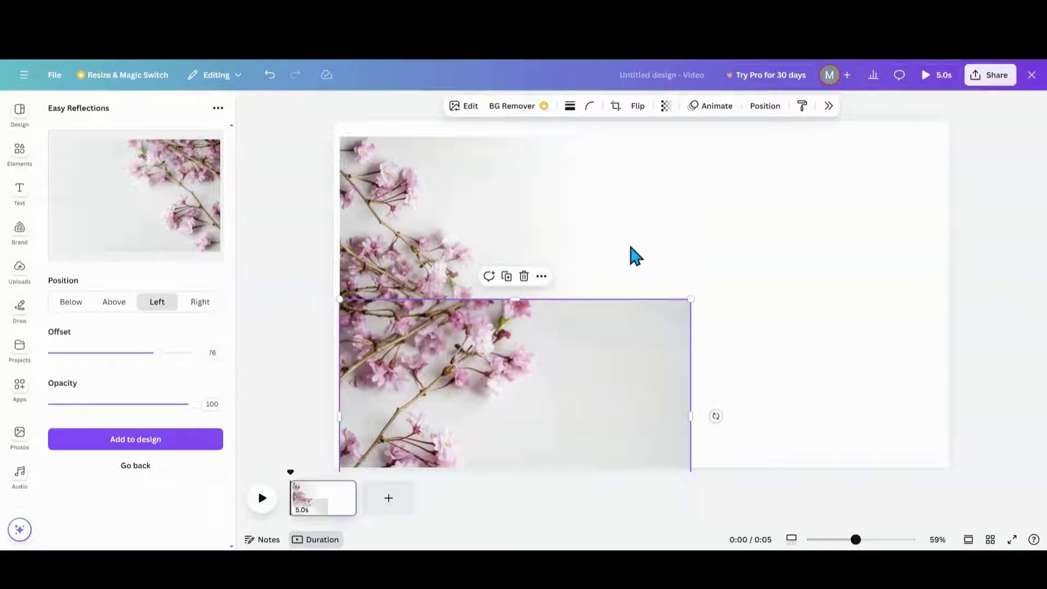
key("ctrl+z")
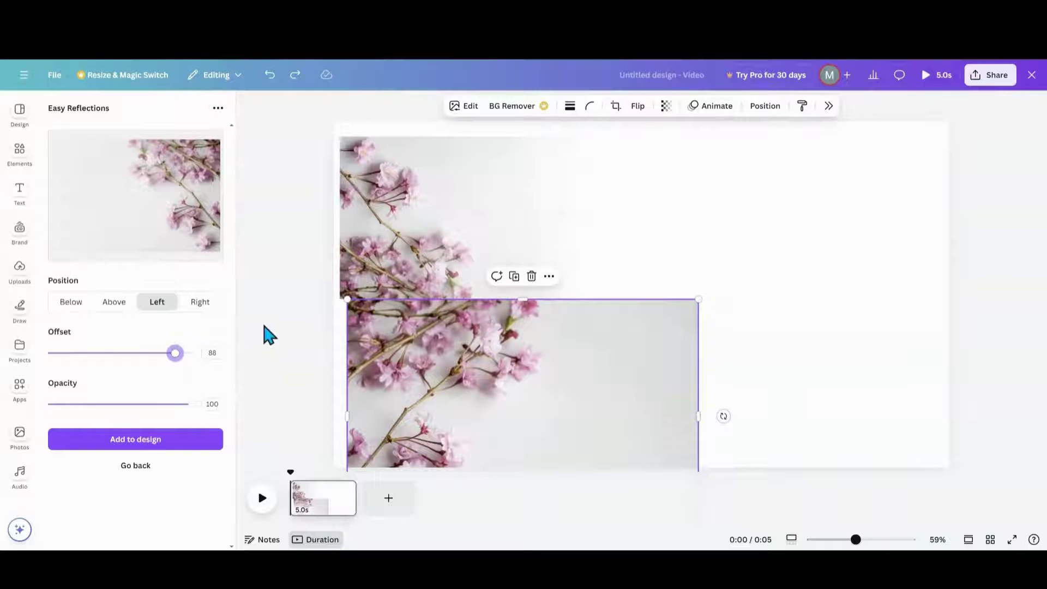
Add the photo of the woman in the black blazer from recently used elements and place it on the page's right side
left_click(11, 163)
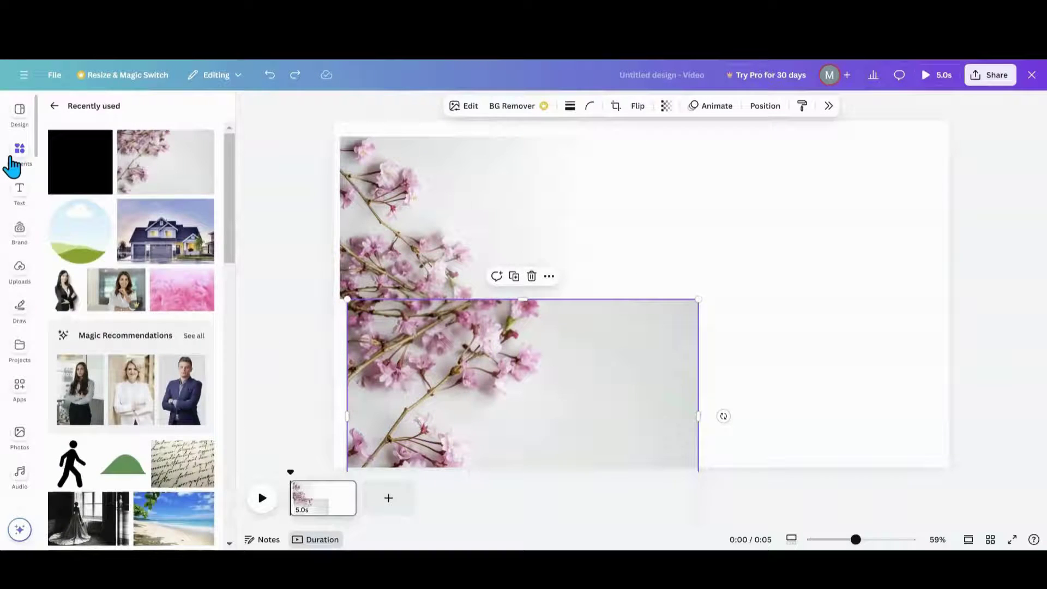
left_click(58, 306)
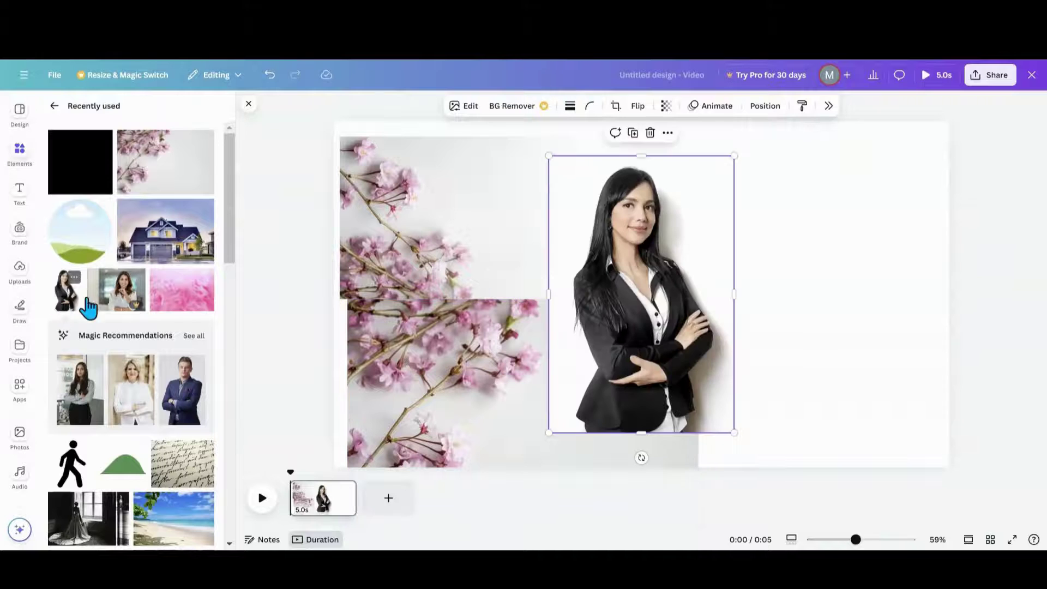
left_click_drag(633, 295, 806, 265)
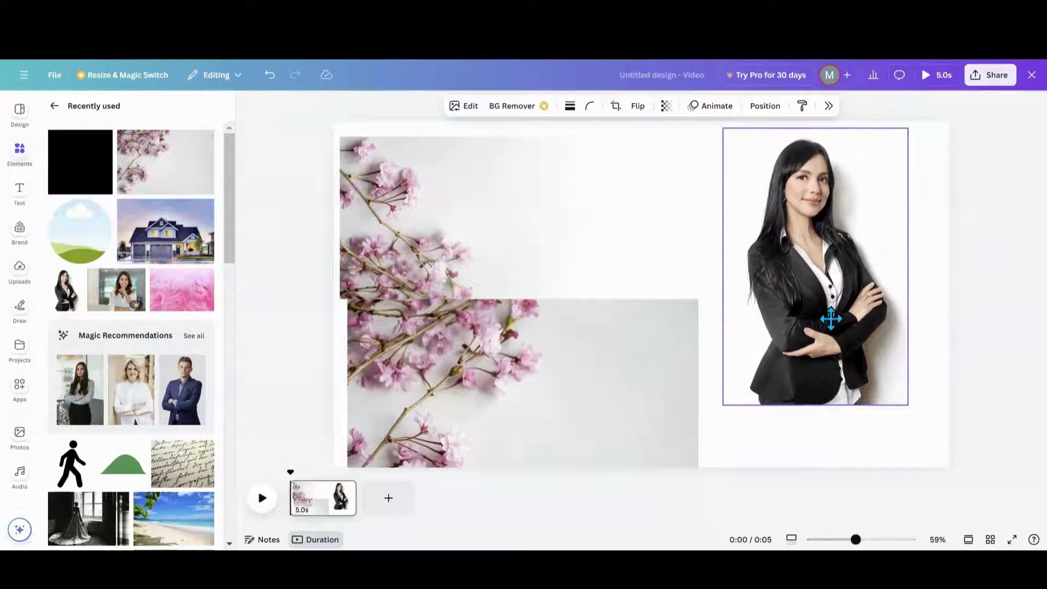
left_click_drag(822, 334, 813, 356)
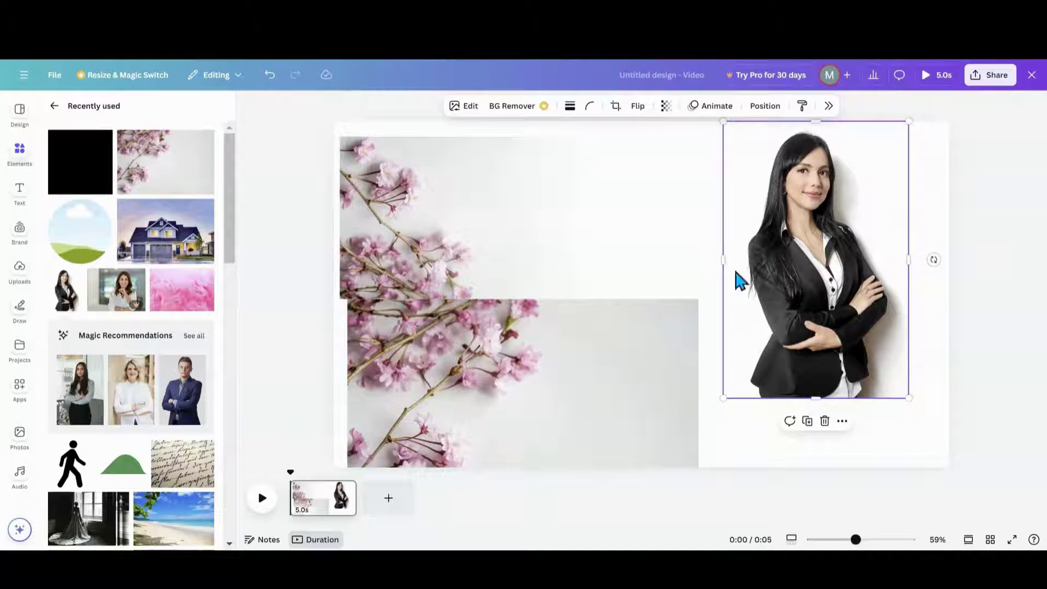
Create a reflection of the woman's photo with the Easy Reflections app
left_click(20, 387)
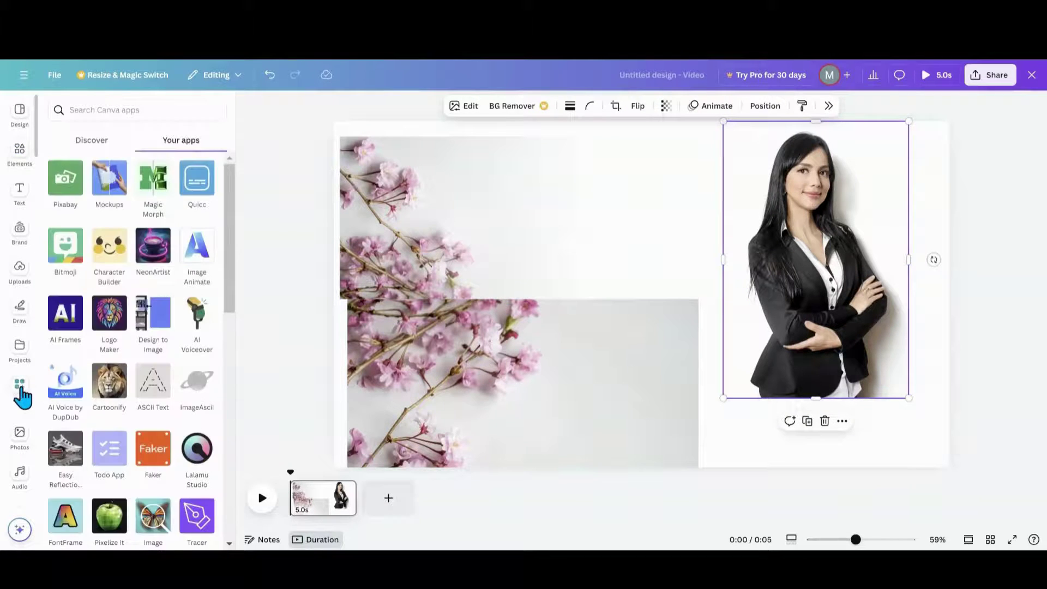
left_click(65, 461)
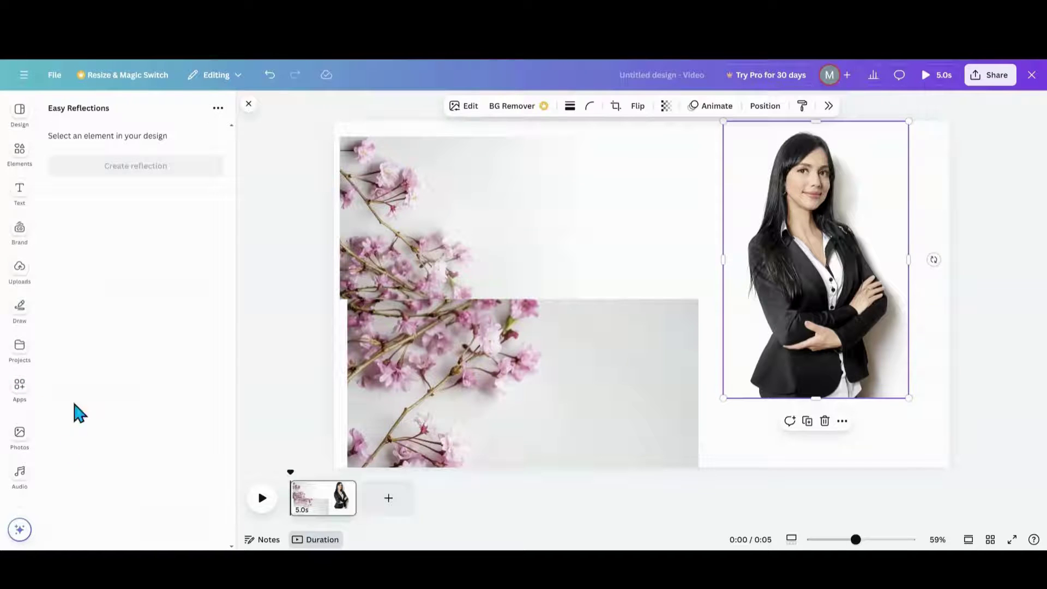
left_click(129, 167)
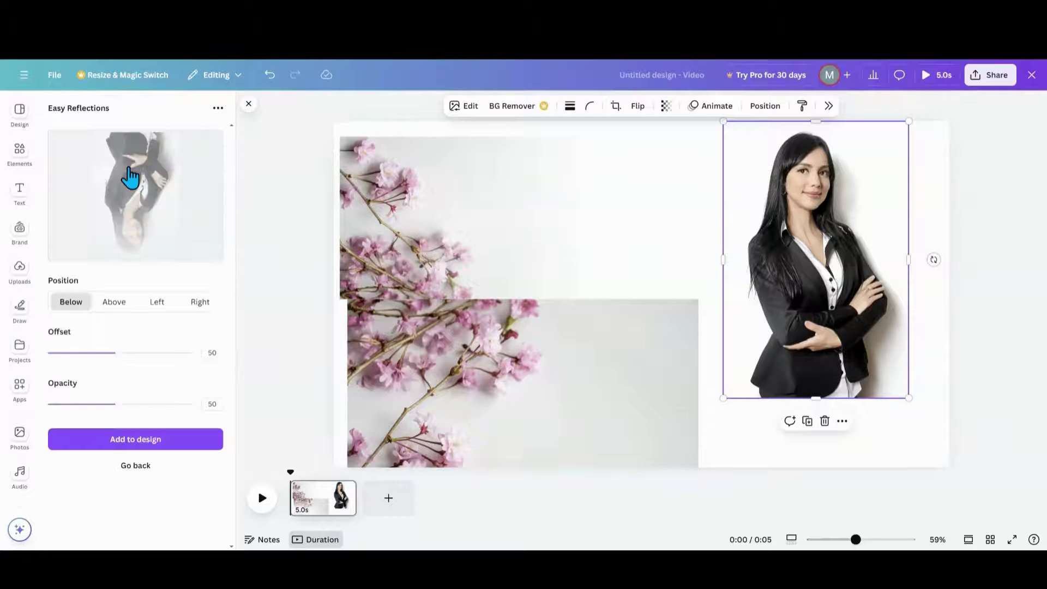
Set the woman's reflection to position Above, opacity 100 and offset 73, and add it to the design
left_click_drag(120, 405, 207, 408)
left_click_drag(121, 355, 124, 355)
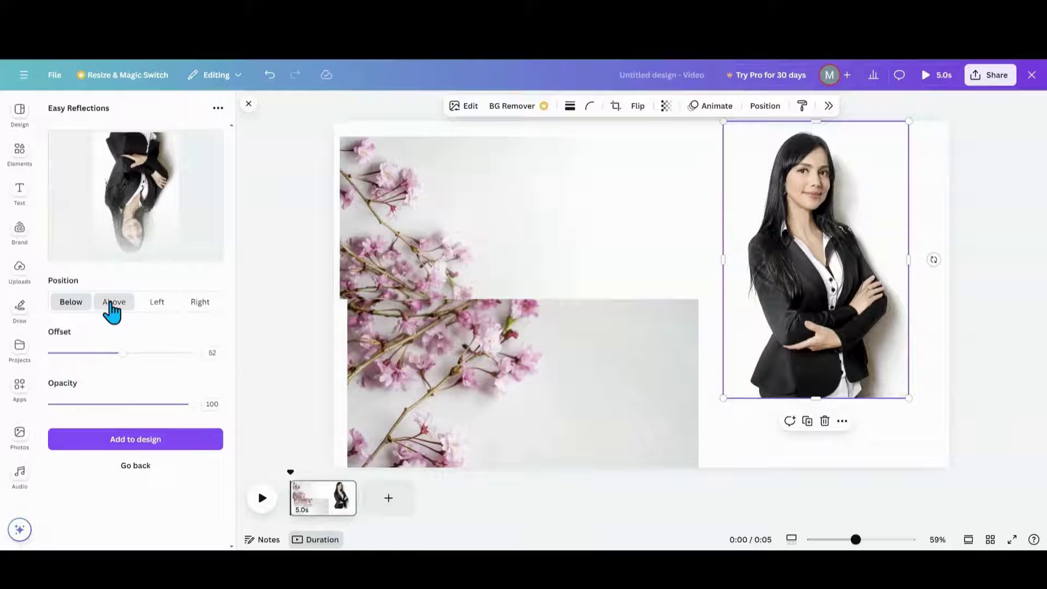
left_click(112, 303)
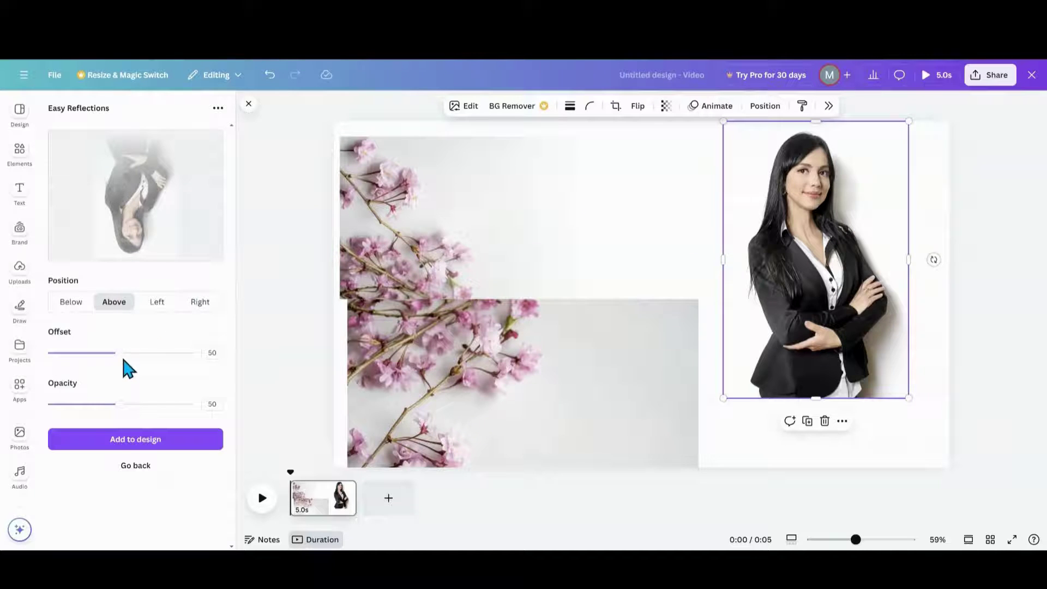
left_click_drag(120, 407, 208, 409)
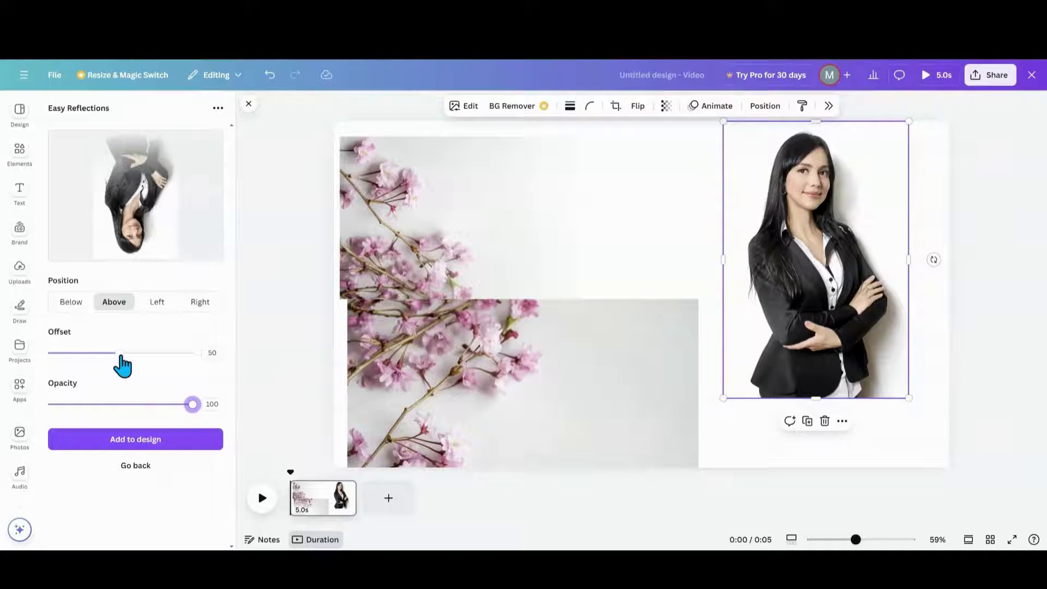
left_click_drag(123, 356, 153, 356)
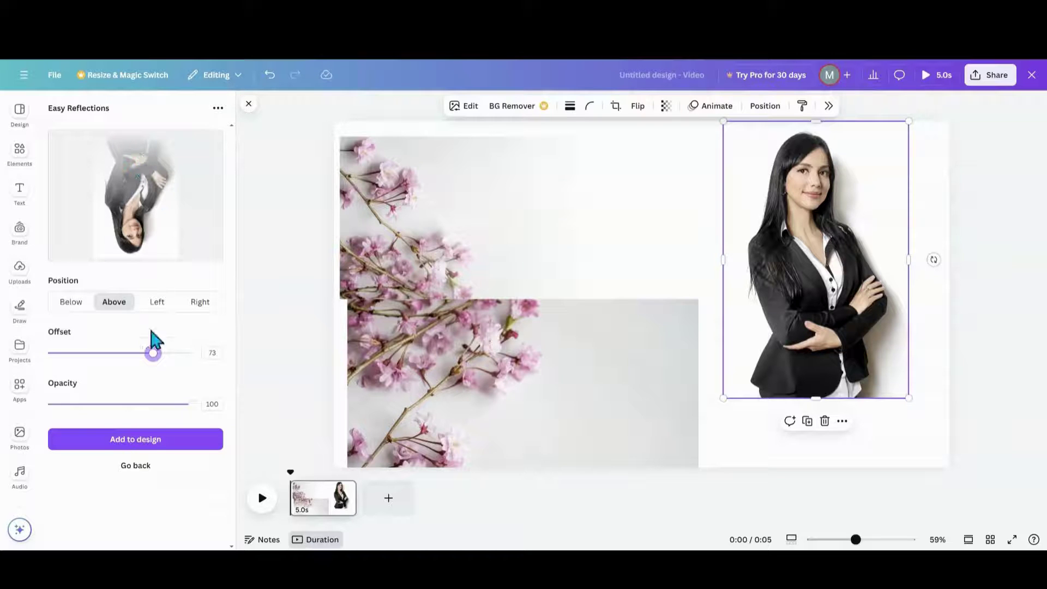
left_click(121, 447)
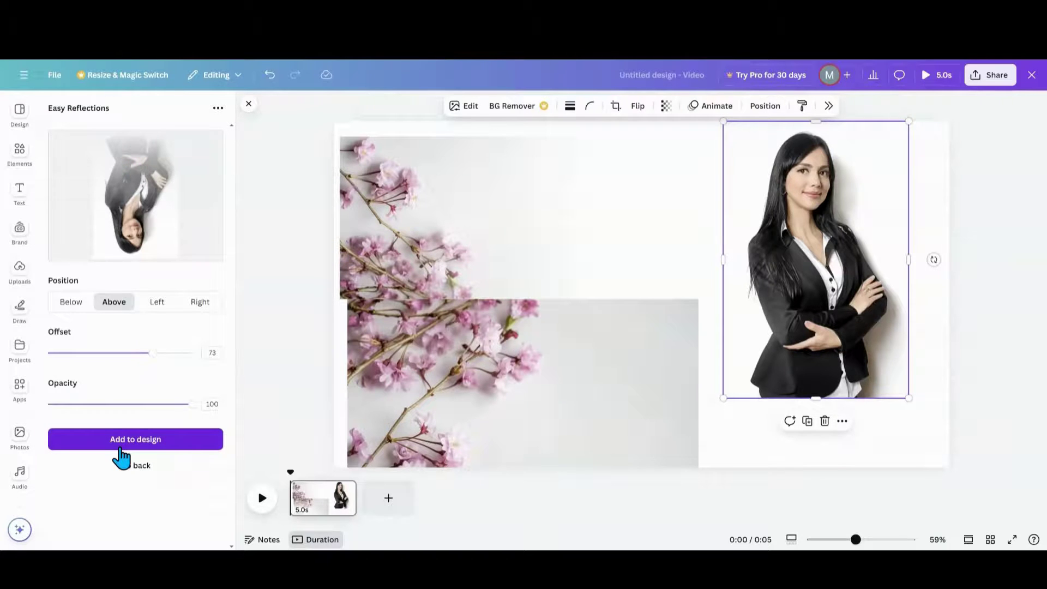
Flip the faded copy of the woman's photo horizontally and vertically so that she stands upright
left_click(635, 114)
left_click(629, 135)
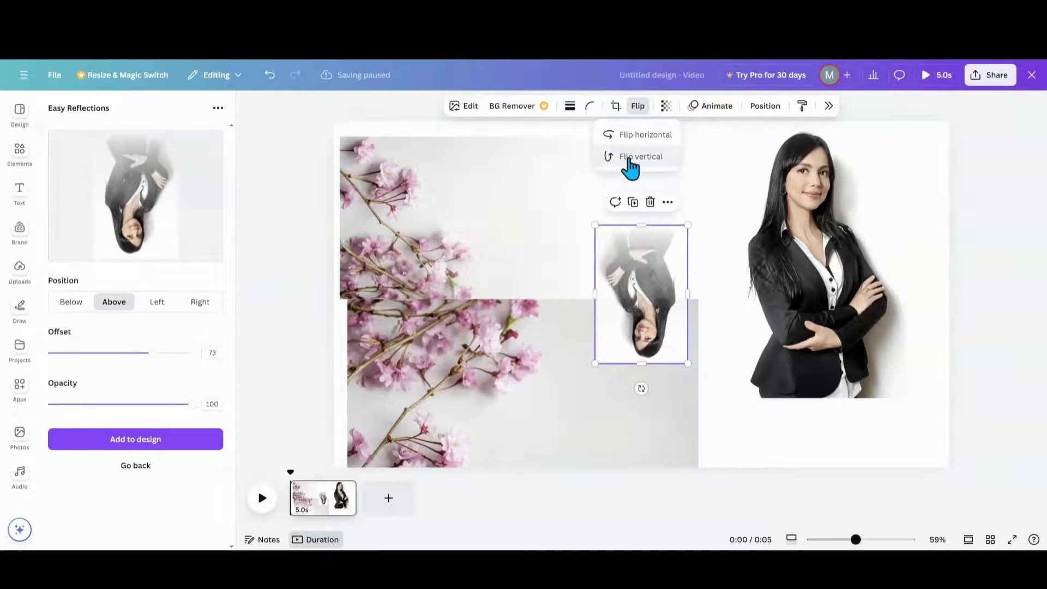
left_click(630, 158)
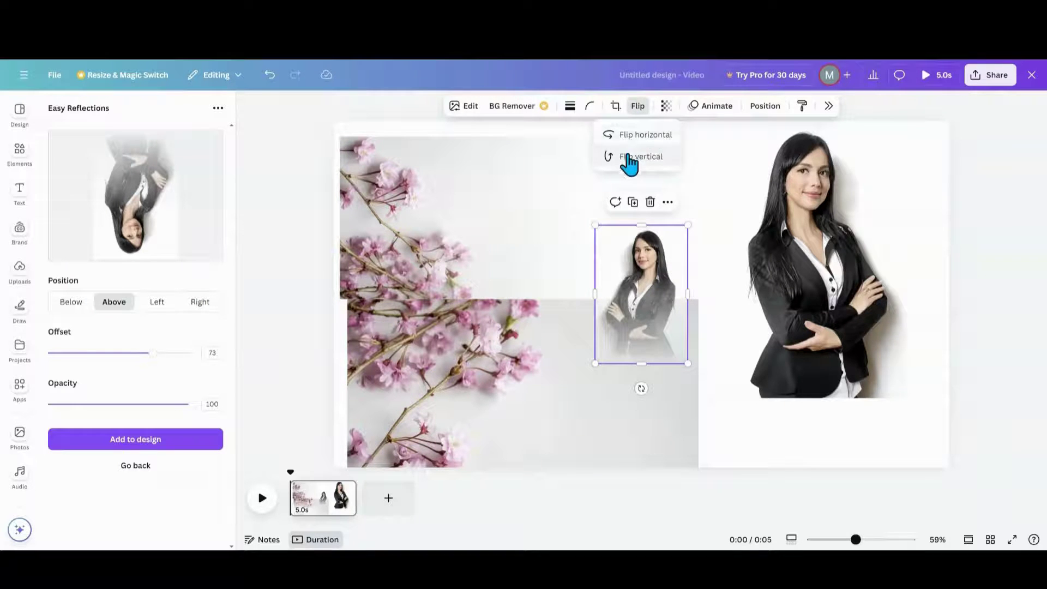
Flip the faded copy of the woman's photo horizontally to match the original's direction, keep her upright, and move it up beside the original
left_click(628, 157)
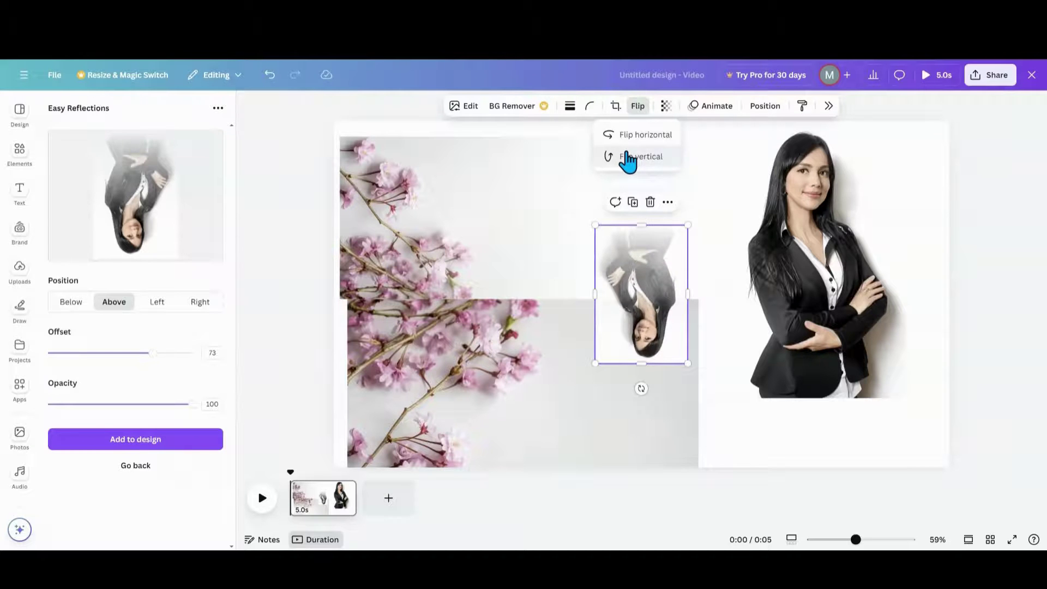
left_click(628, 153)
left_click(627, 136)
left_click_drag(622, 283, 679, 203)
Shrink the original photo of the woman and place it in the page's upper right corner
left_click(783, 264)
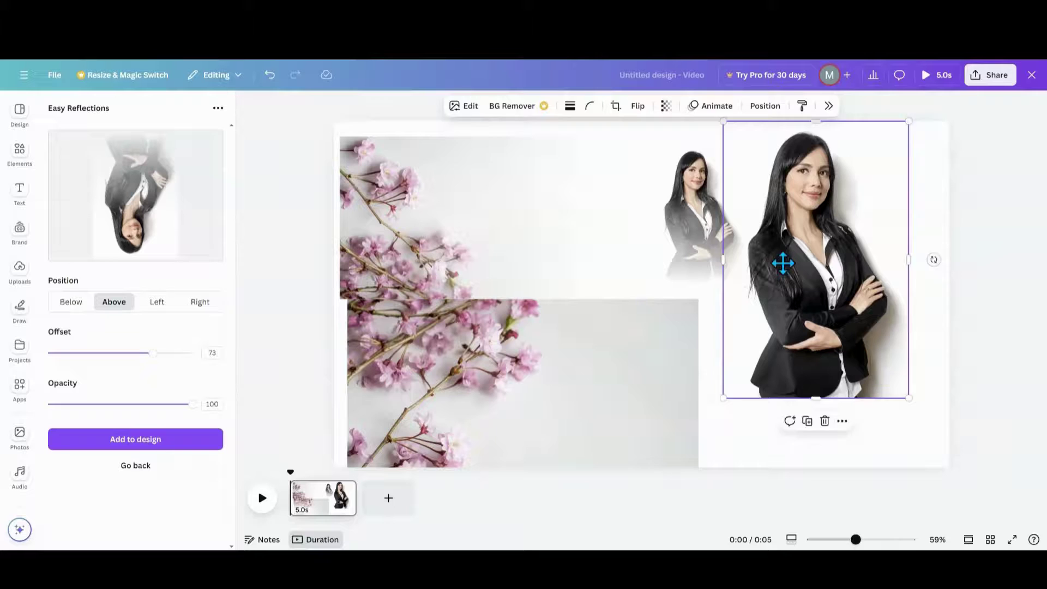
left_click_drag(783, 264, 824, 268)
left_click_drag(762, 405, 827, 305)
Enlarge the faded copy of the woman's photo and place it just left of the original
left_click_drag(725, 240, 784, 294)
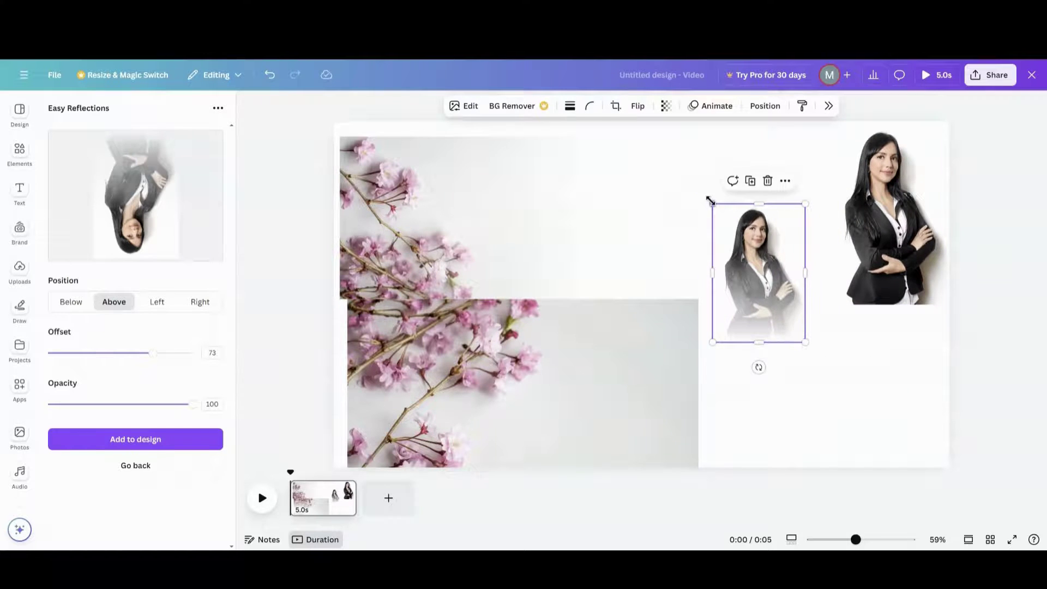
left_click_drag(709, 200, 622, 139)
left_click_drag(748, 228, 785, 283)
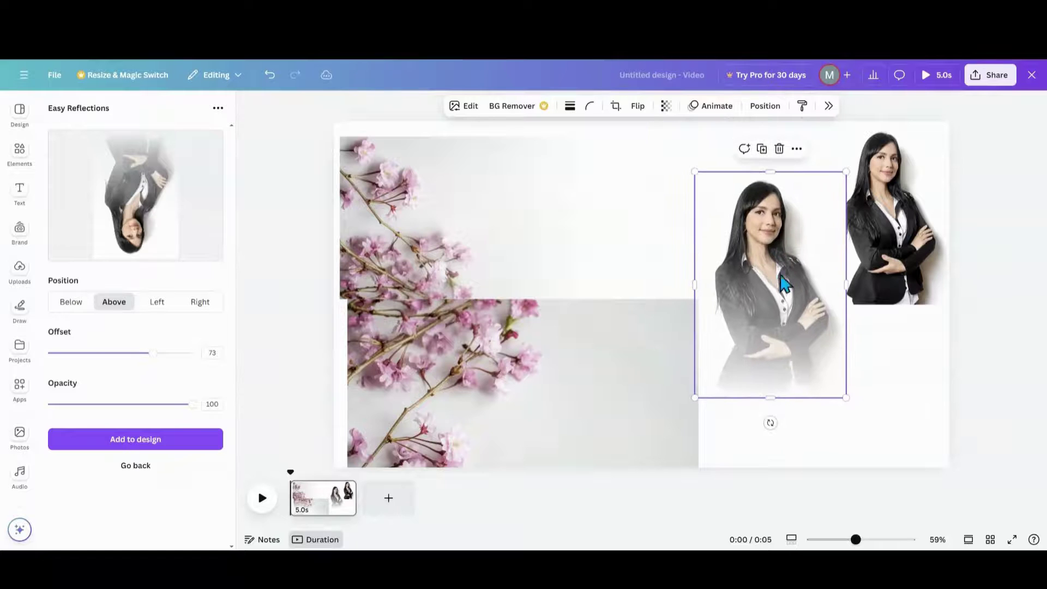
left_click_drag(844, 394, 856, 412)
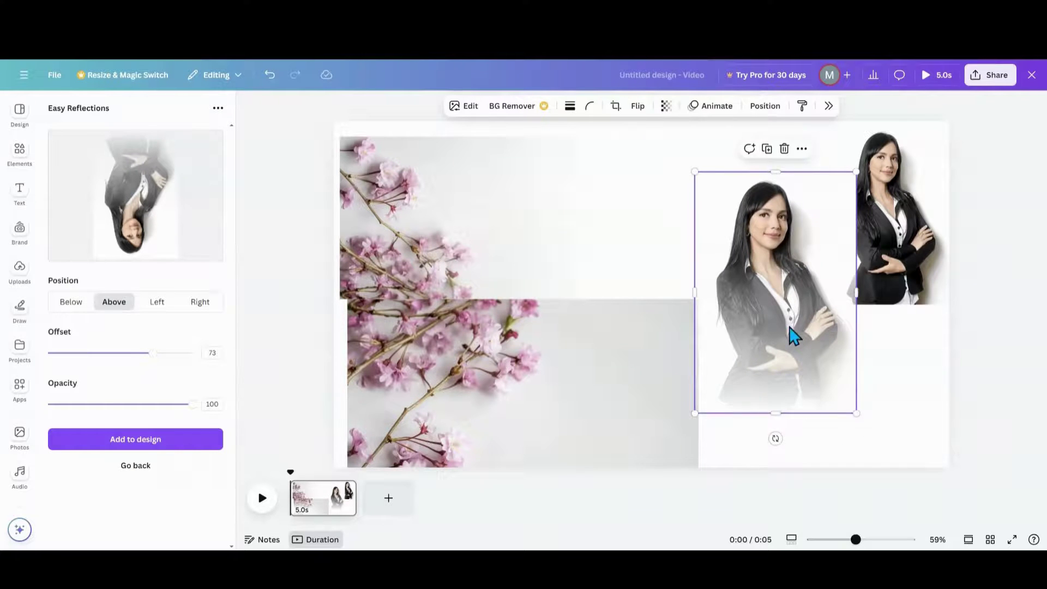
left_click_drag(732, 287, 737, 289)
Try light blue as the page background colour, and set it to pink
left_click(877, 383)
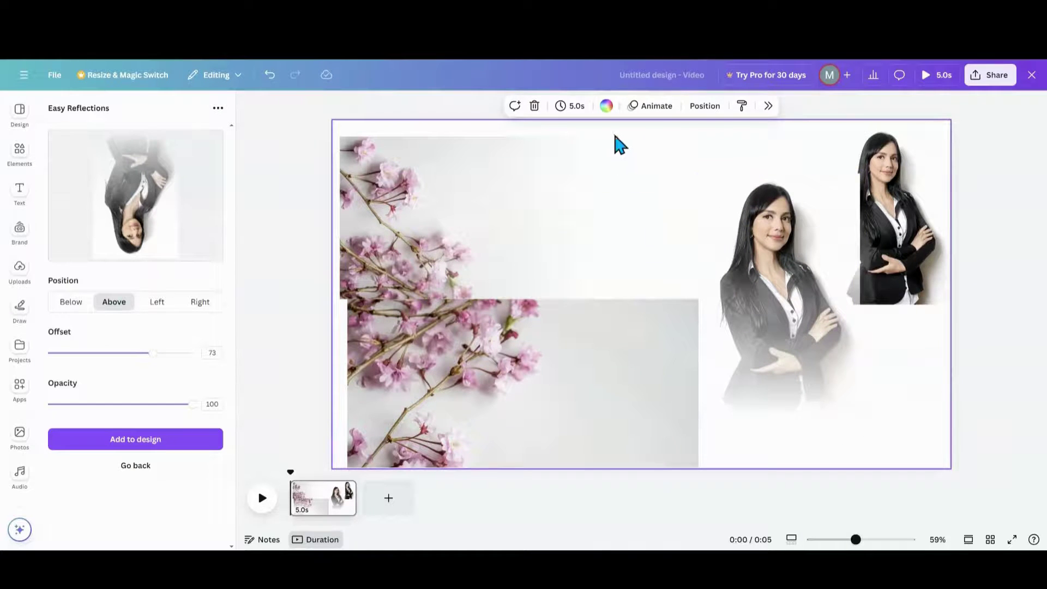
left_click(607, 106)
left_click(559, 216)
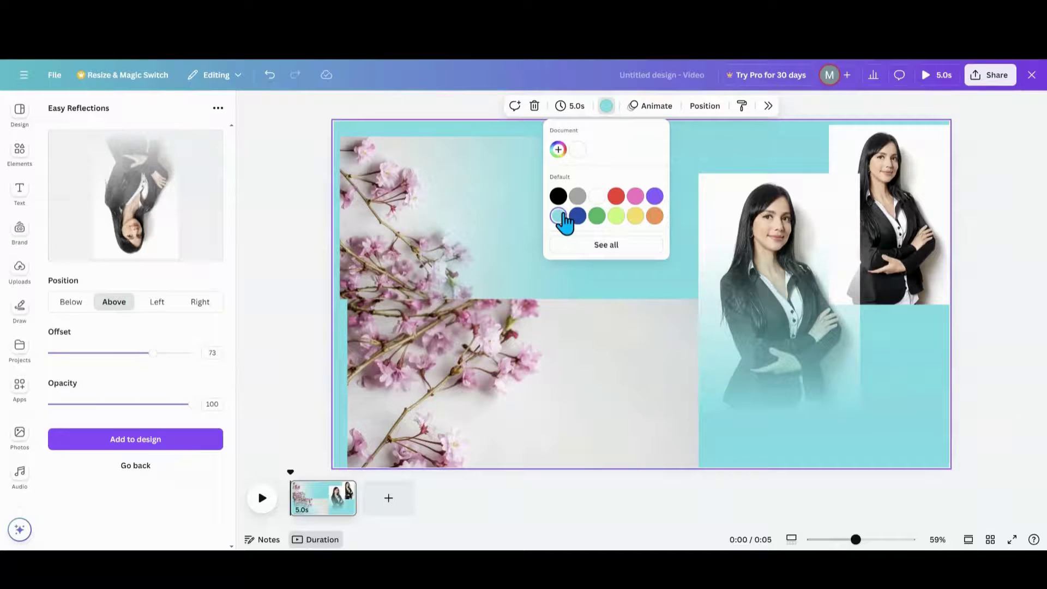
left_click(636, 196)
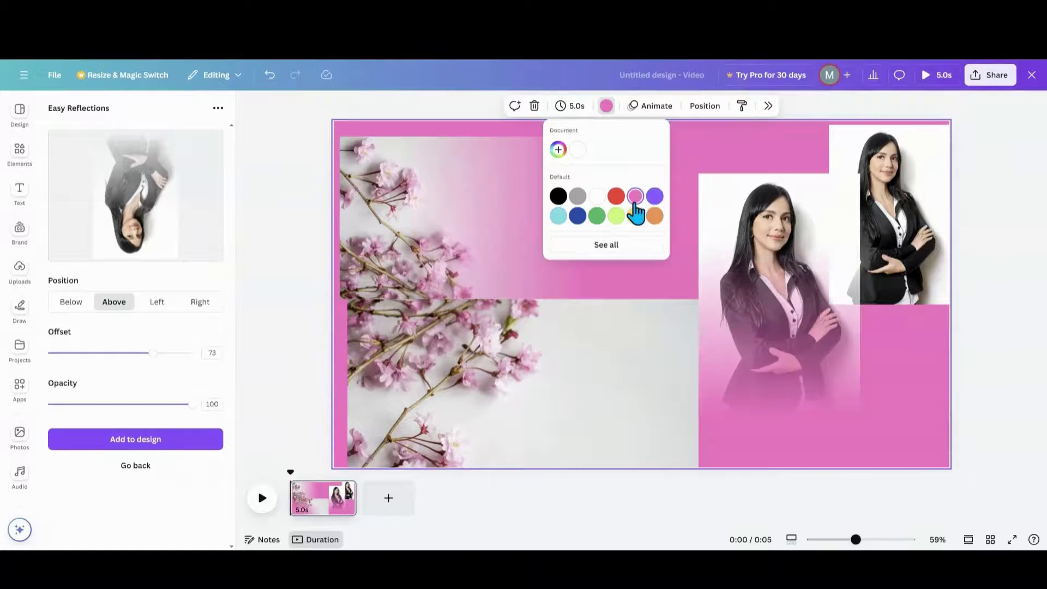
Reposition the faded copy of the woman so that it partly overlaps the original photo on the pink background
left_click(785, 355)
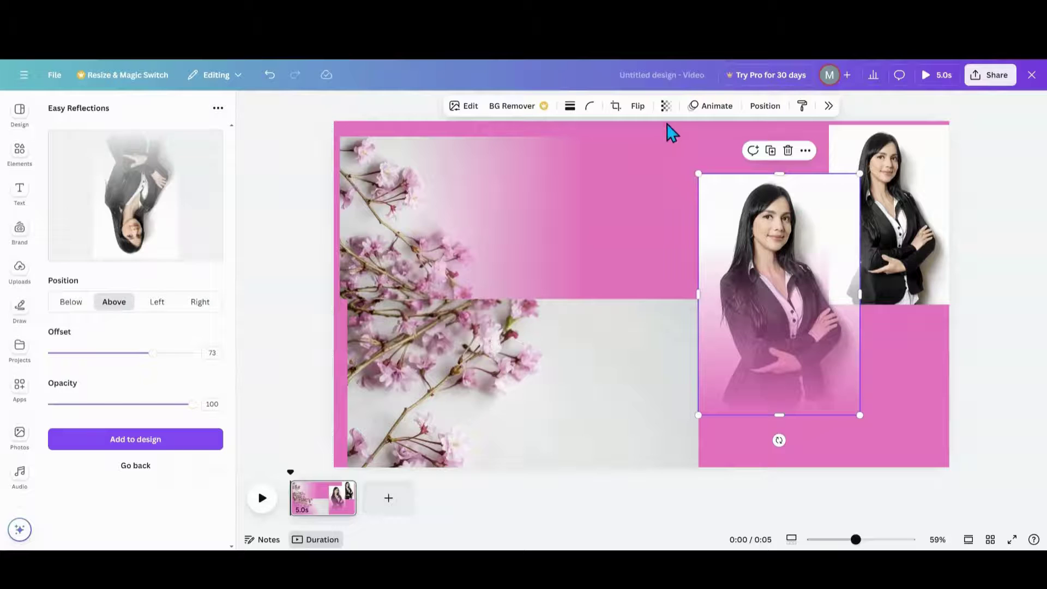
left_click_drag(746, 263, 733, 214)
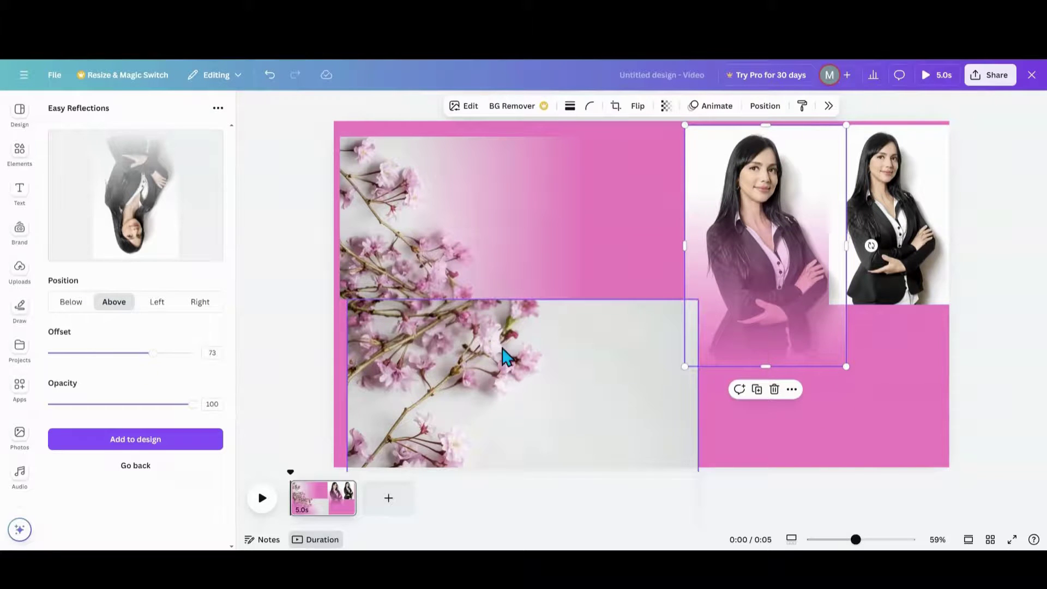
mouse_move(825, 331)
left_mouse_down()
mouse_move(814, 307)
mouse_move(843, 341)
mouse_move(811, 335)
mouse_move(836, 351)
mouse_move(821, 348)
left_mouse_up()
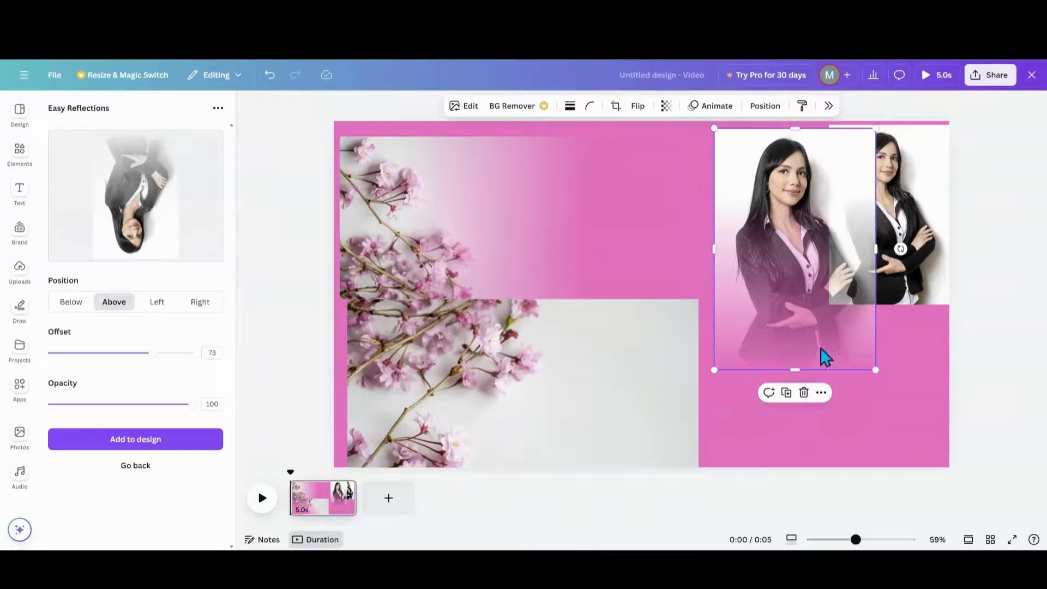
left_click(891, 403)
left_click_drag(811, 346, 824, 381)
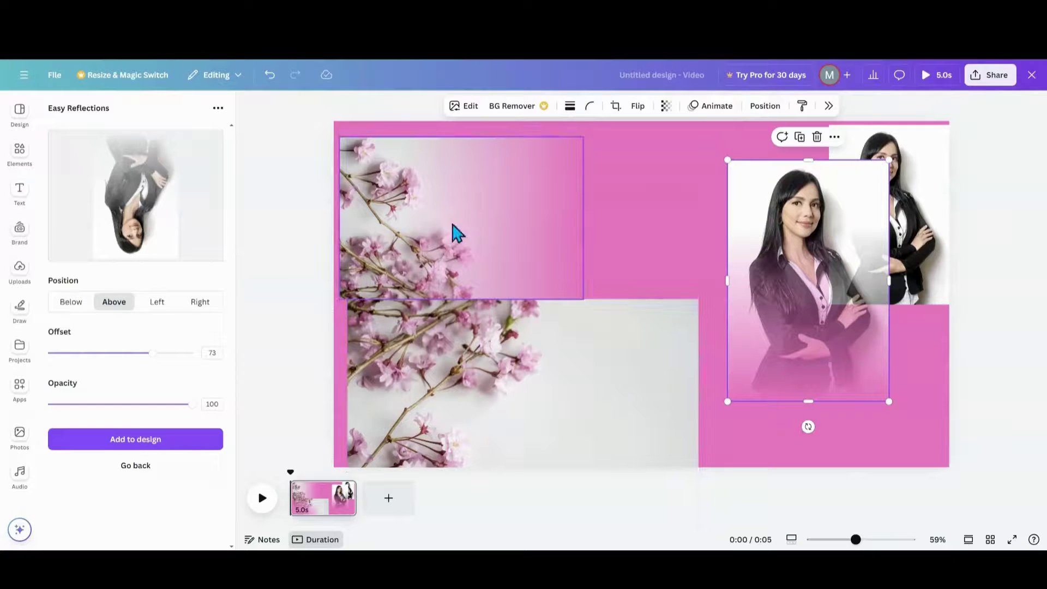
Add a second page and move the faded cherry blossom photo from the first page onto it
left_click_drag(451, 233, 452, 211)
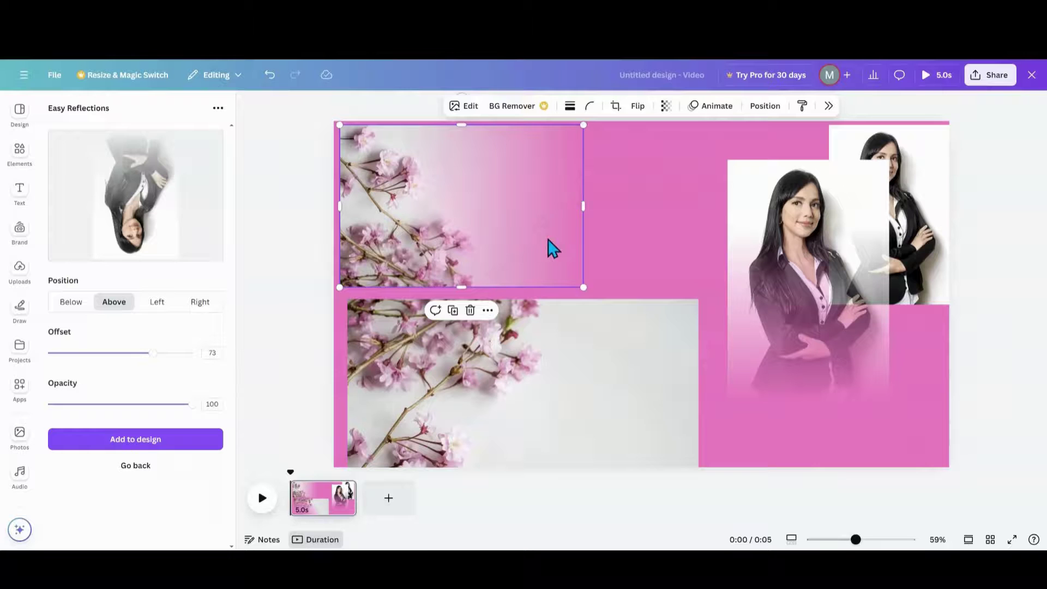
left_click_drag(549, 230, 548, 215)
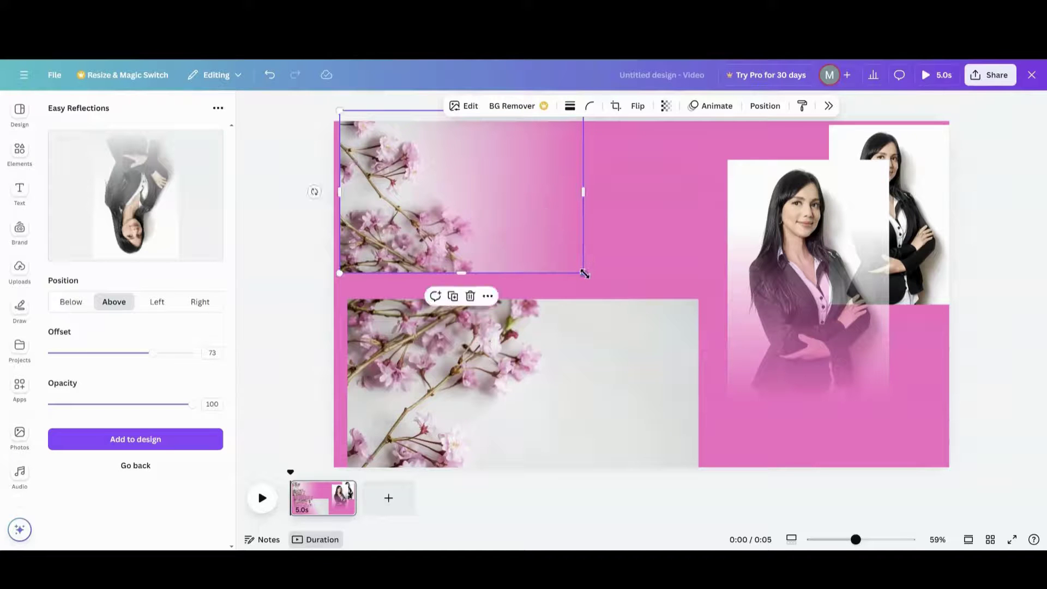
left_click(382, 504)
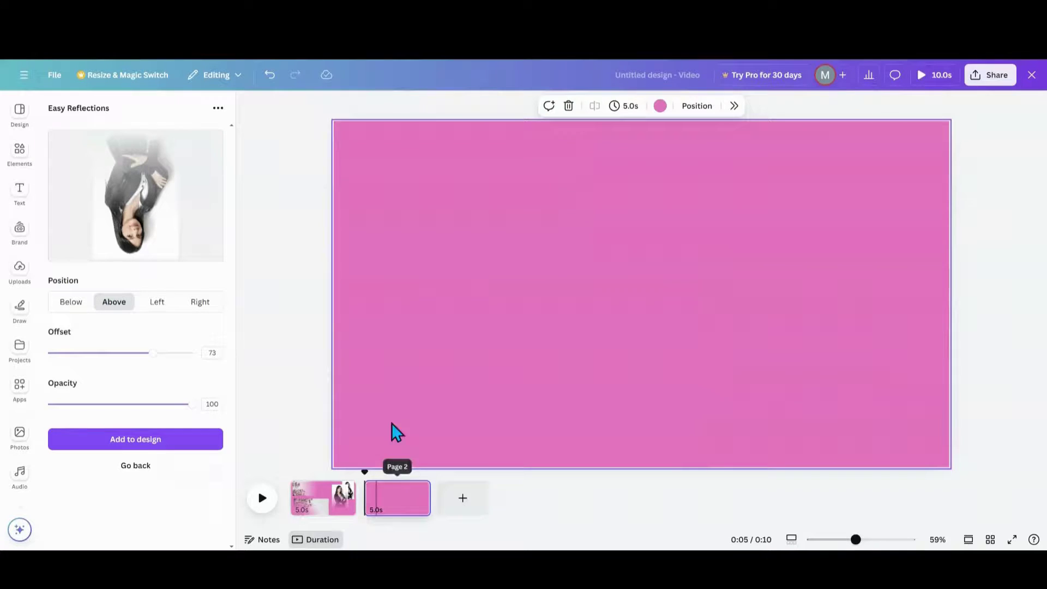
left_click(340, 499)
left_click(444, 251)
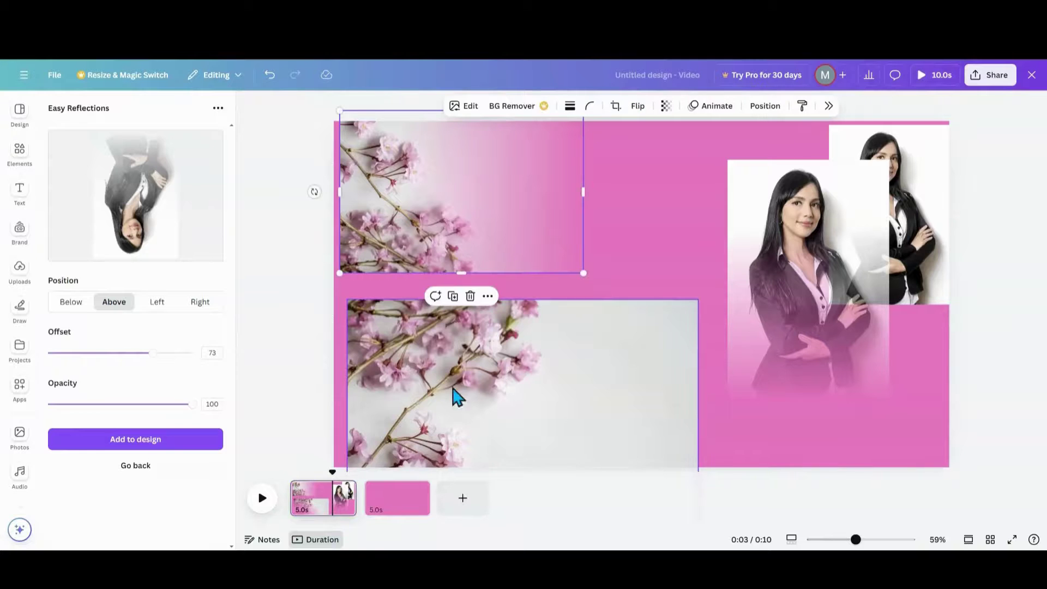
left_click_drag(419, 240, 405, 514)
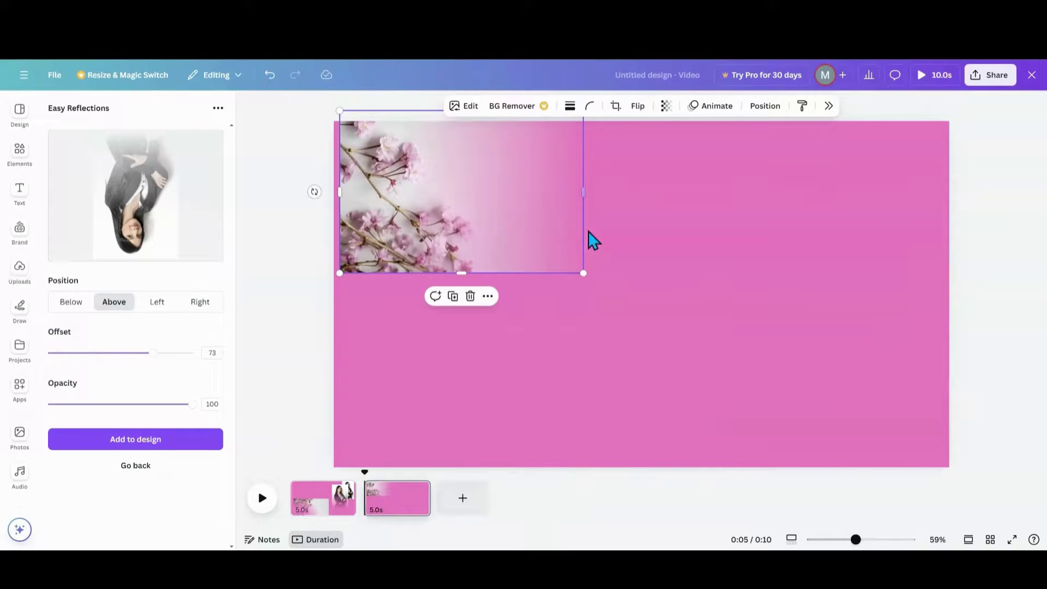
Enlarge the faded blossom photo and position it to cover the whole second page
left_click_drag(581, 274, 994, 453)
left_click_drag(875, 362, 861, 346)
left_click(273, 243)
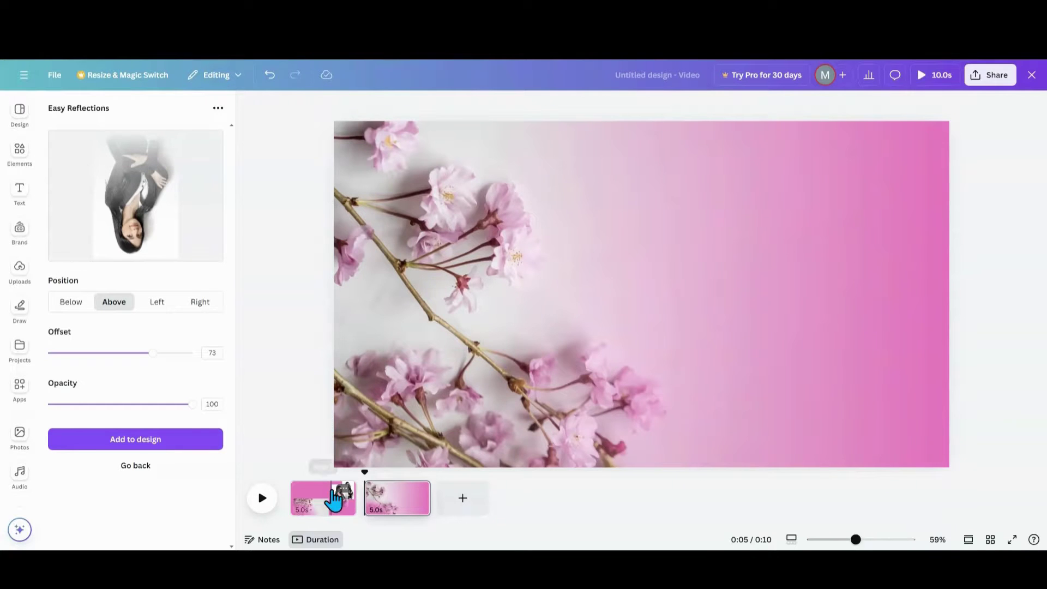
Return to the first page, set the woman's reflection offset to 100 and add it to the design
left_click(334, 503)
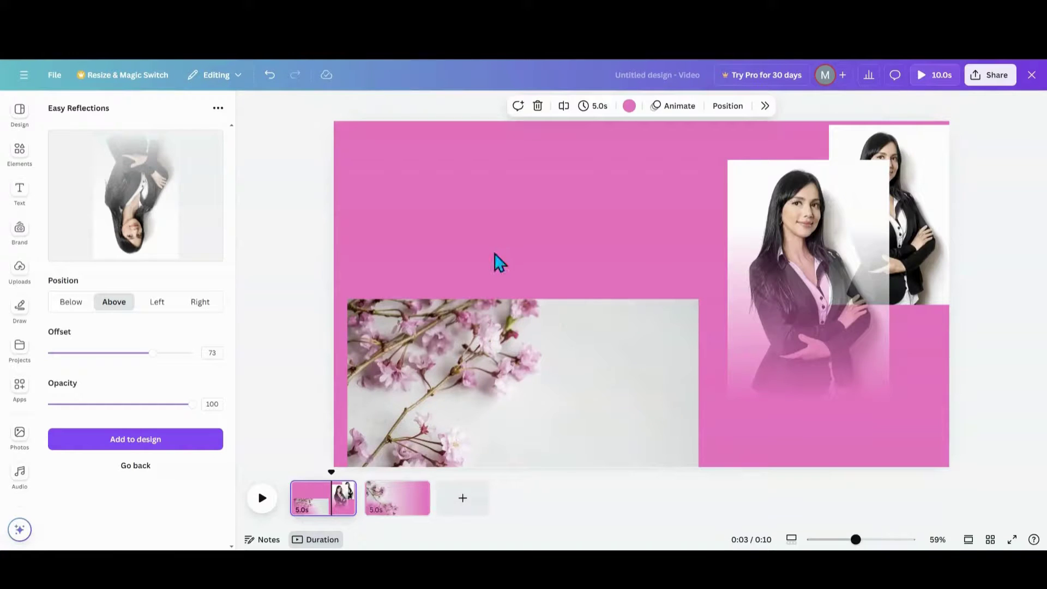
left_click_drag(152, 354, 207, 362)
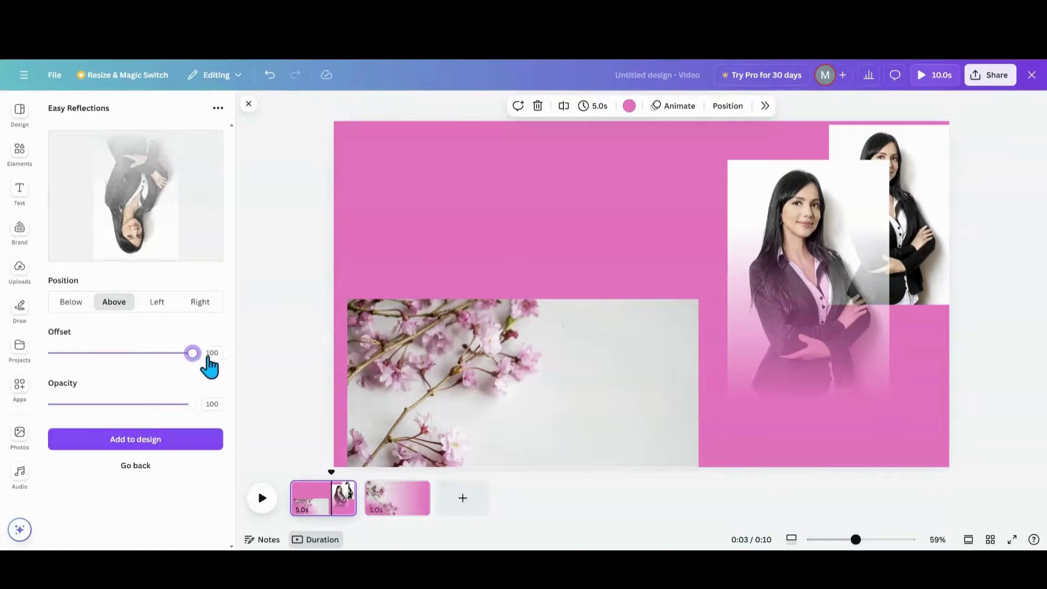
left_click(187, 443)
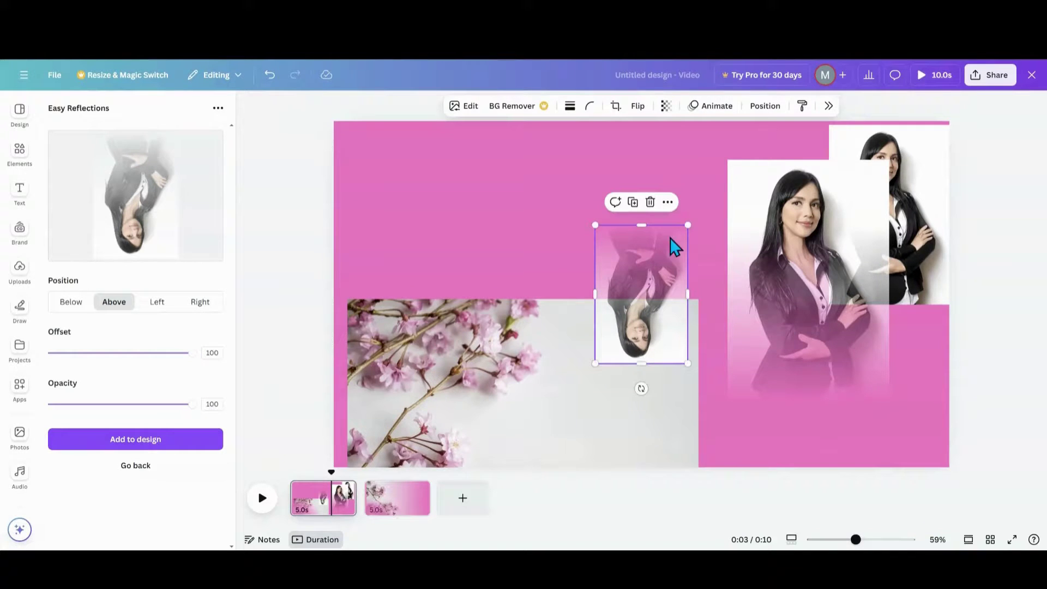
Rotate the new faded copy of the woman upright, enlarge it and place it in the middle of the page
left_click_drag(641, 387, 642, 135)
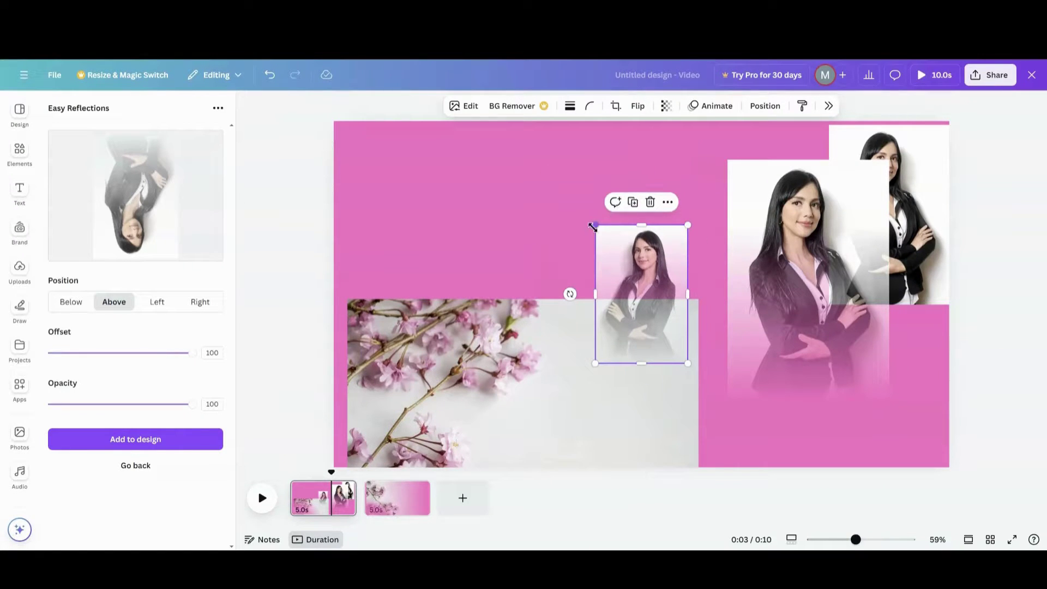
left_click_drag(594, 225, 430, 188)
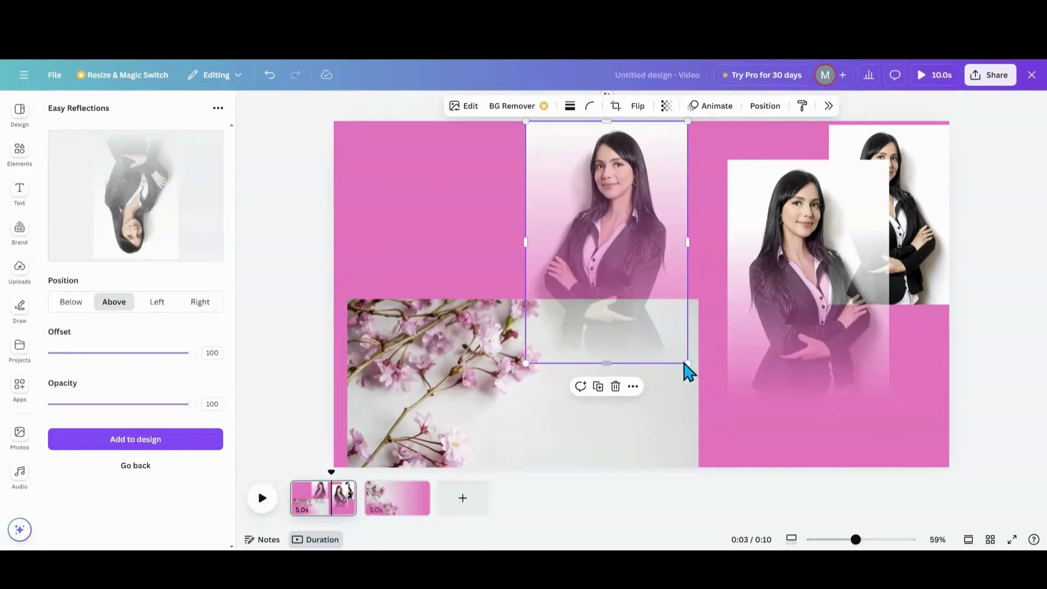
left_click_drag(689, 364, 749, 431)
left_click_drag(678, 207, 667, 220)
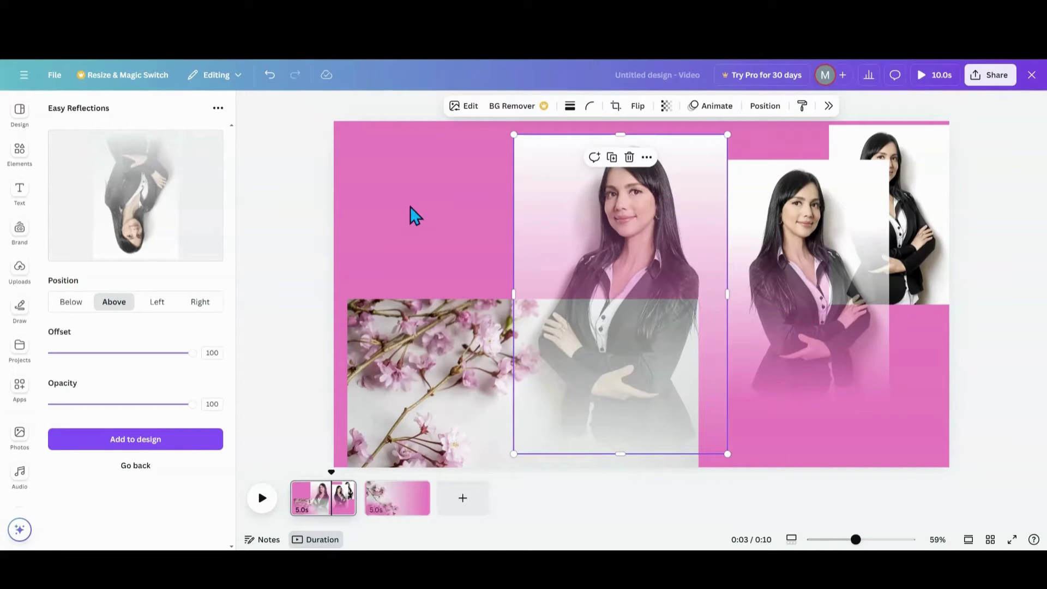
Set the first page's background colour to white
left_click(473, 163)
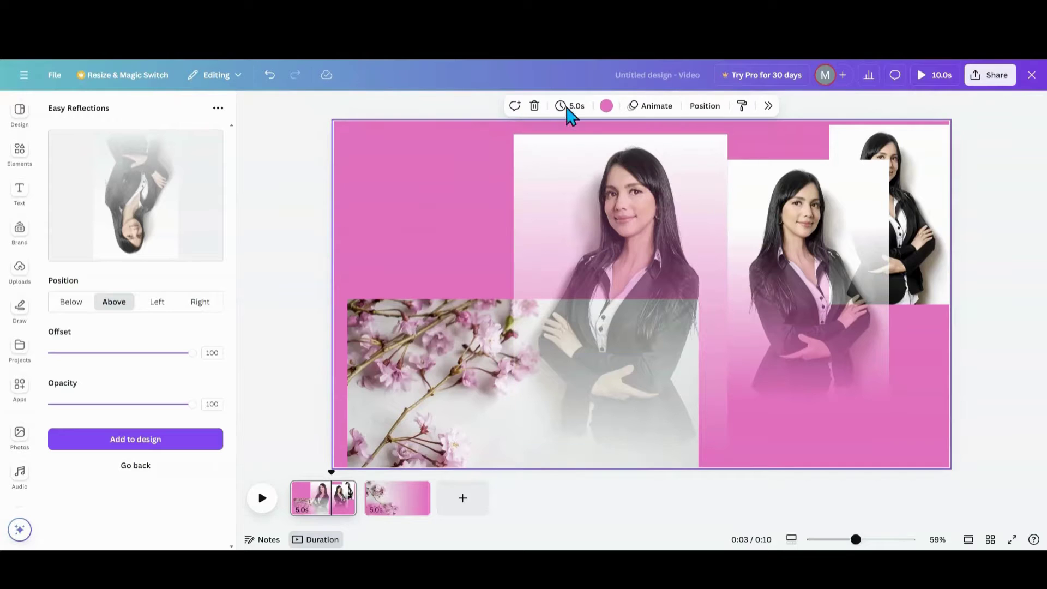
left_click(606, 105)
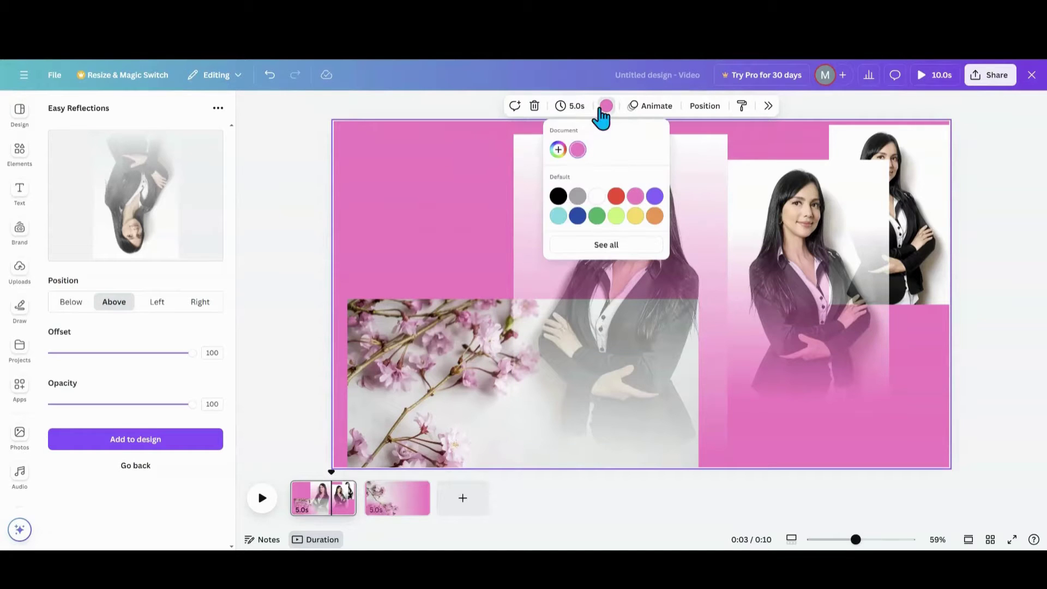
left_click(597, 197)
left_click(430, 209)
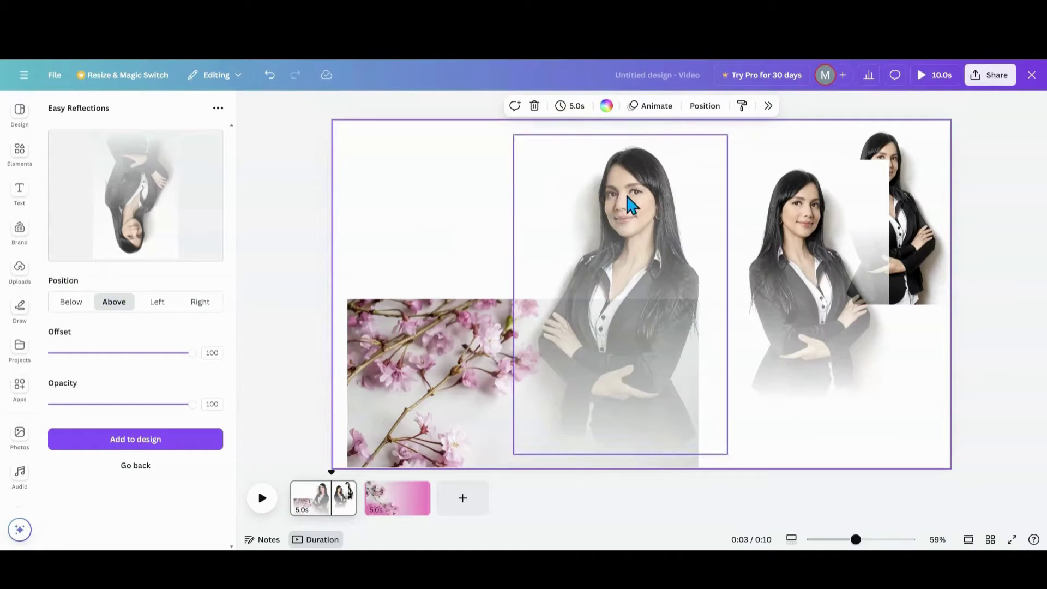